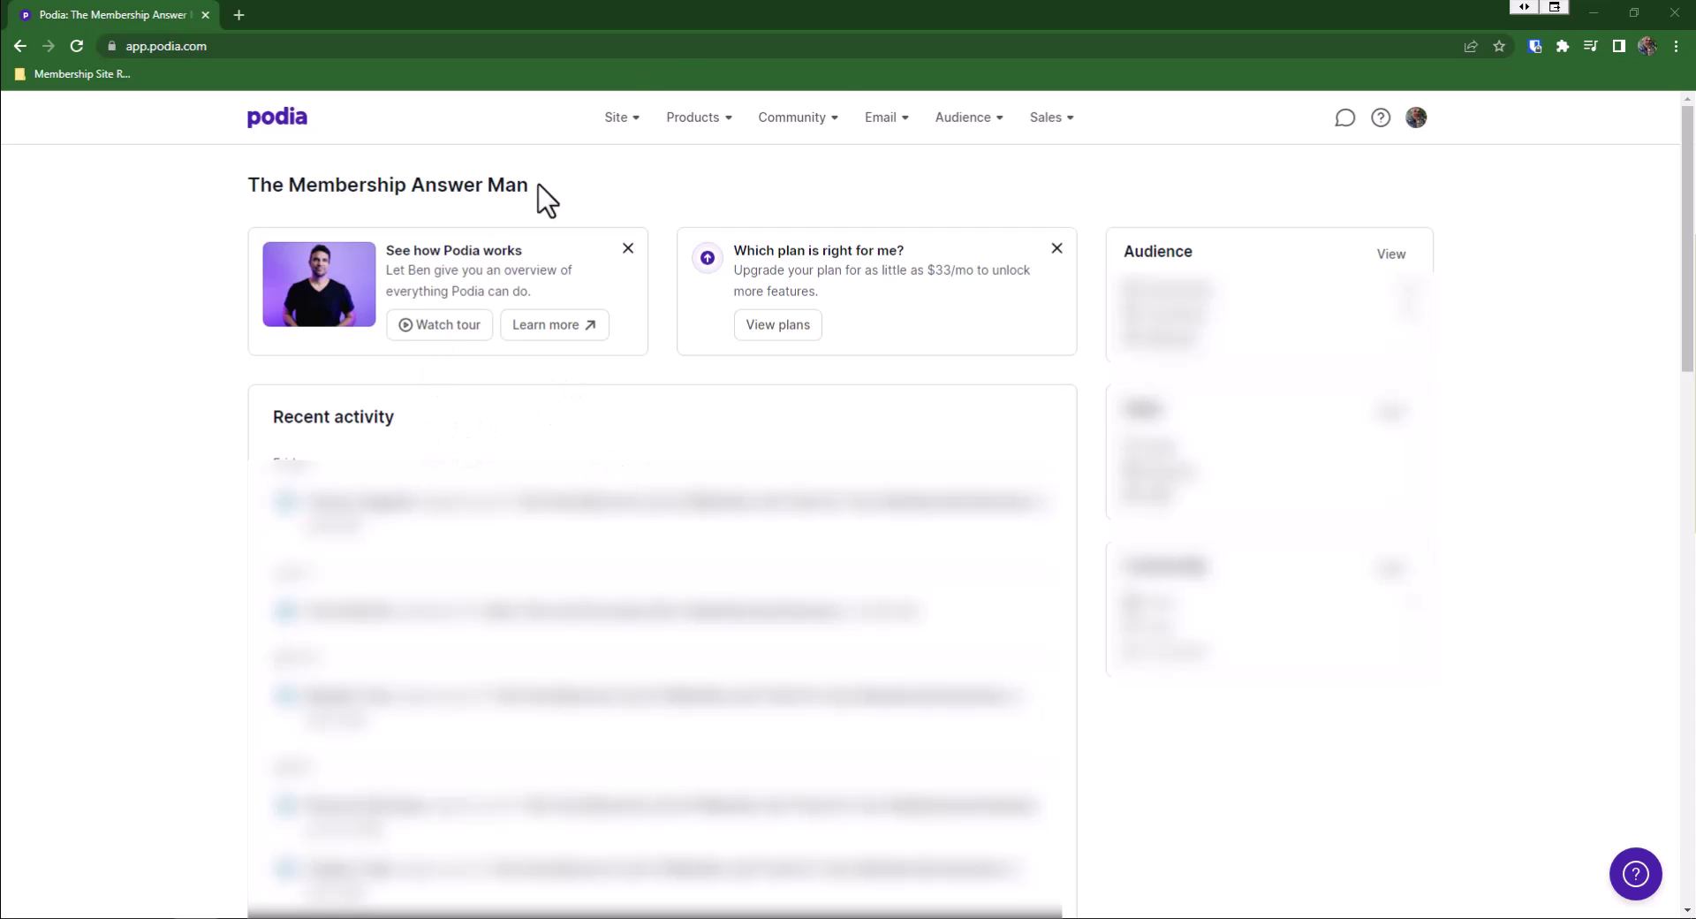
Go to the community home, open Settings, and scroll to Plans, which lists only Free
{"action": "left_click", "coordinate": [831, 126]}
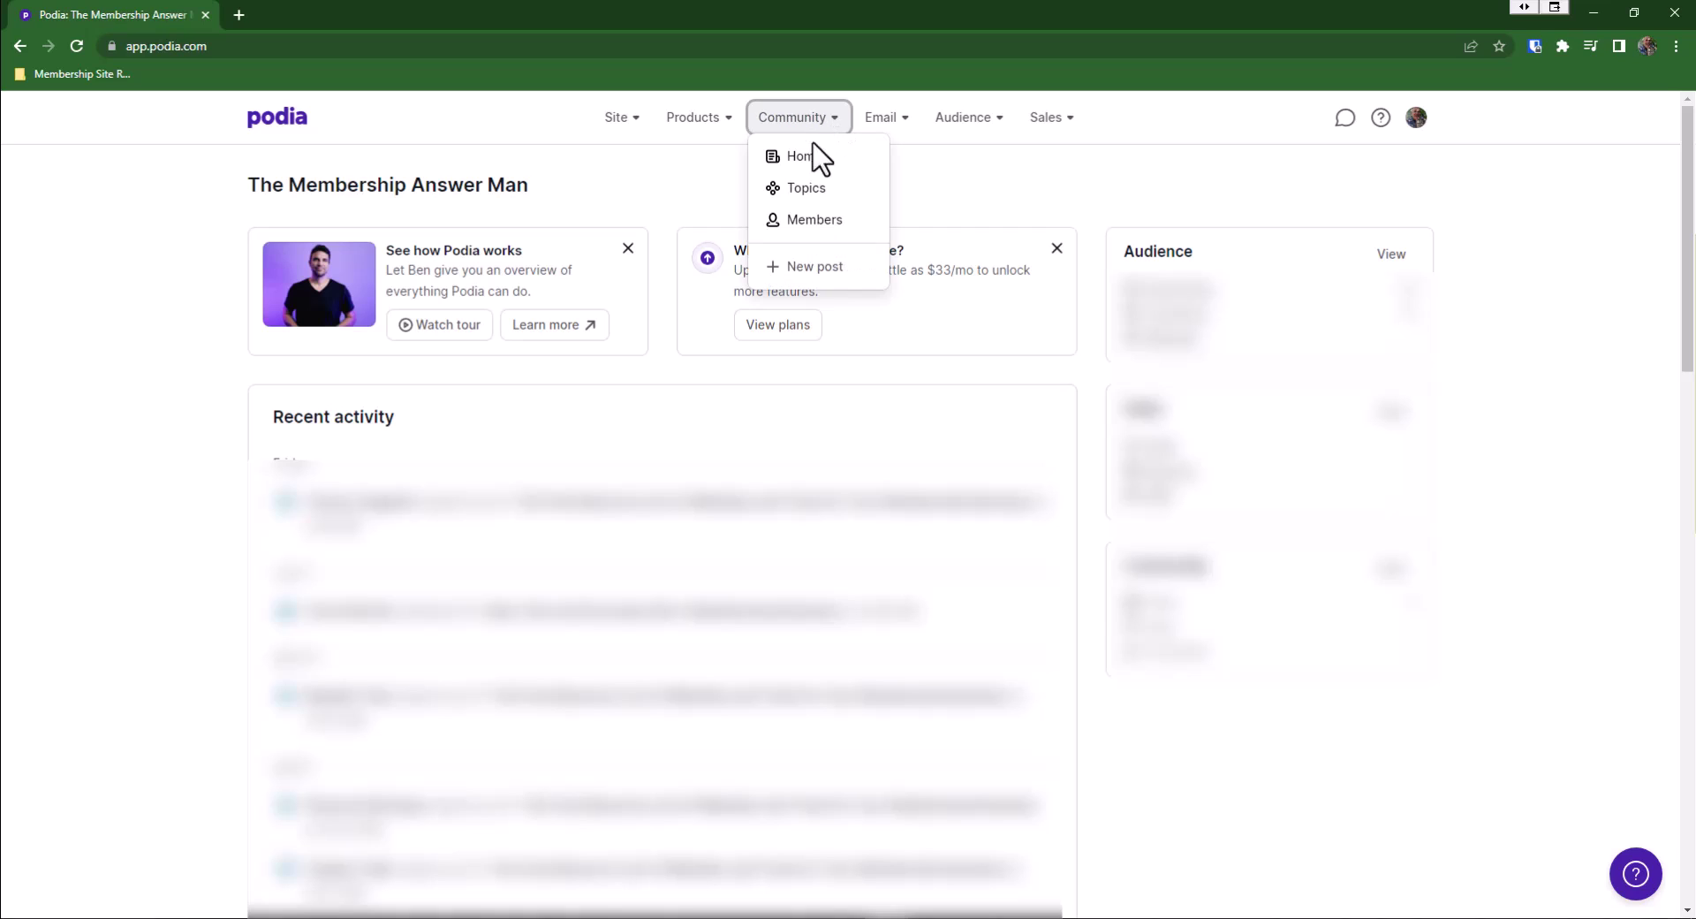
{"action": "left_click", "coordinate": [808, 156]}
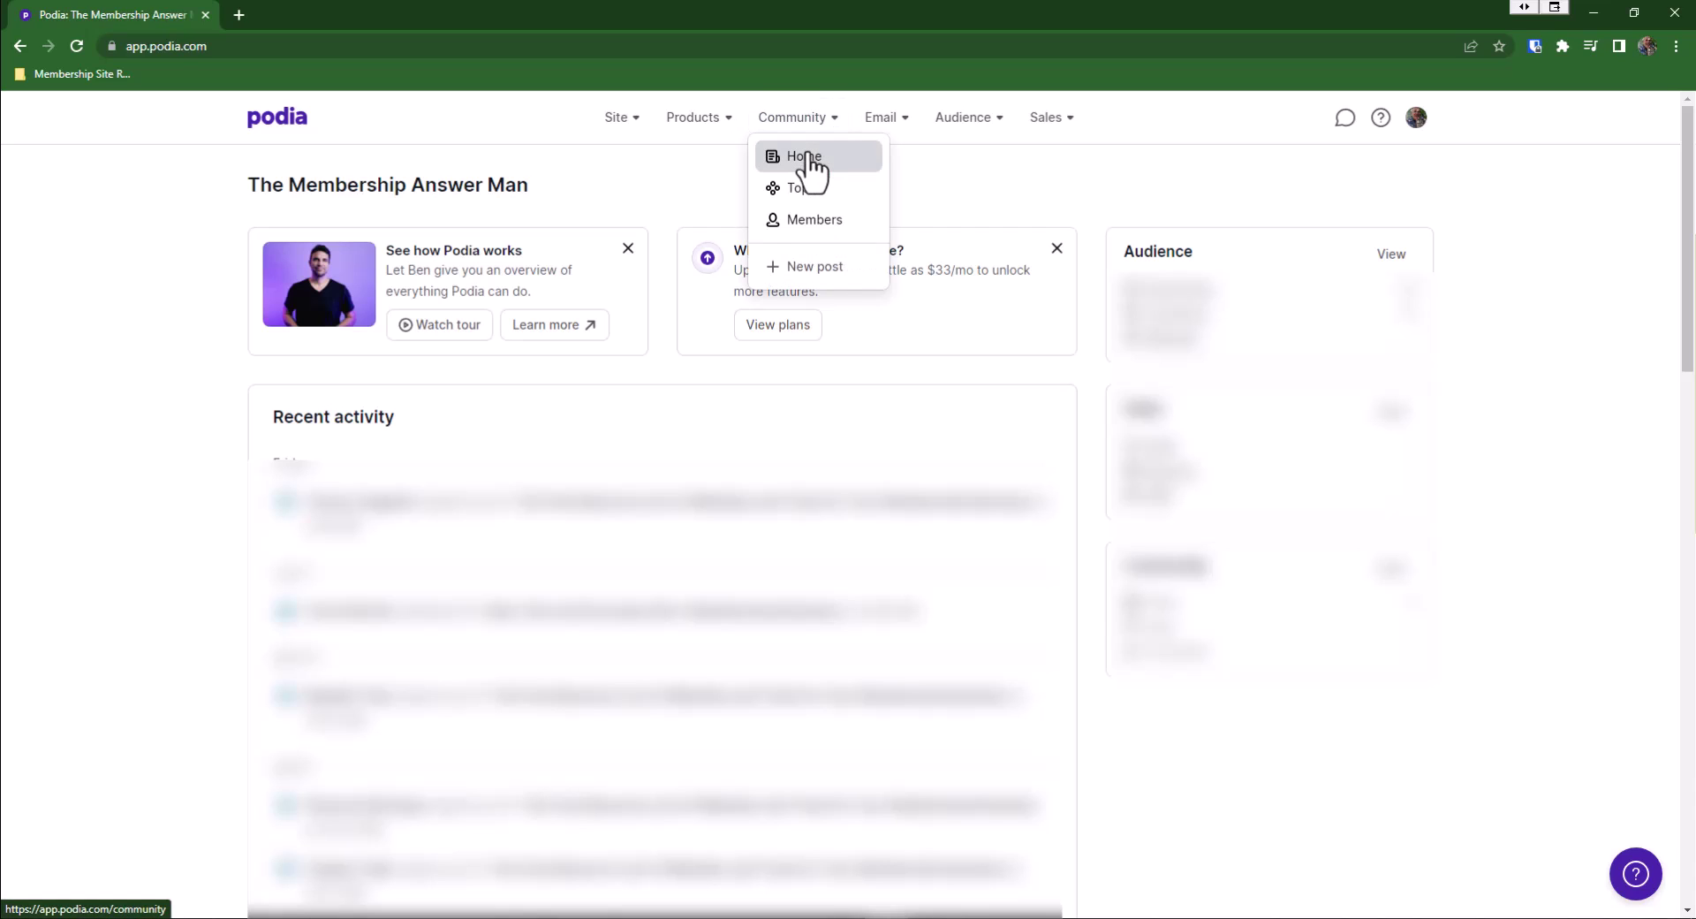
{"action": "left_click", "coordinate": [808, 159]}
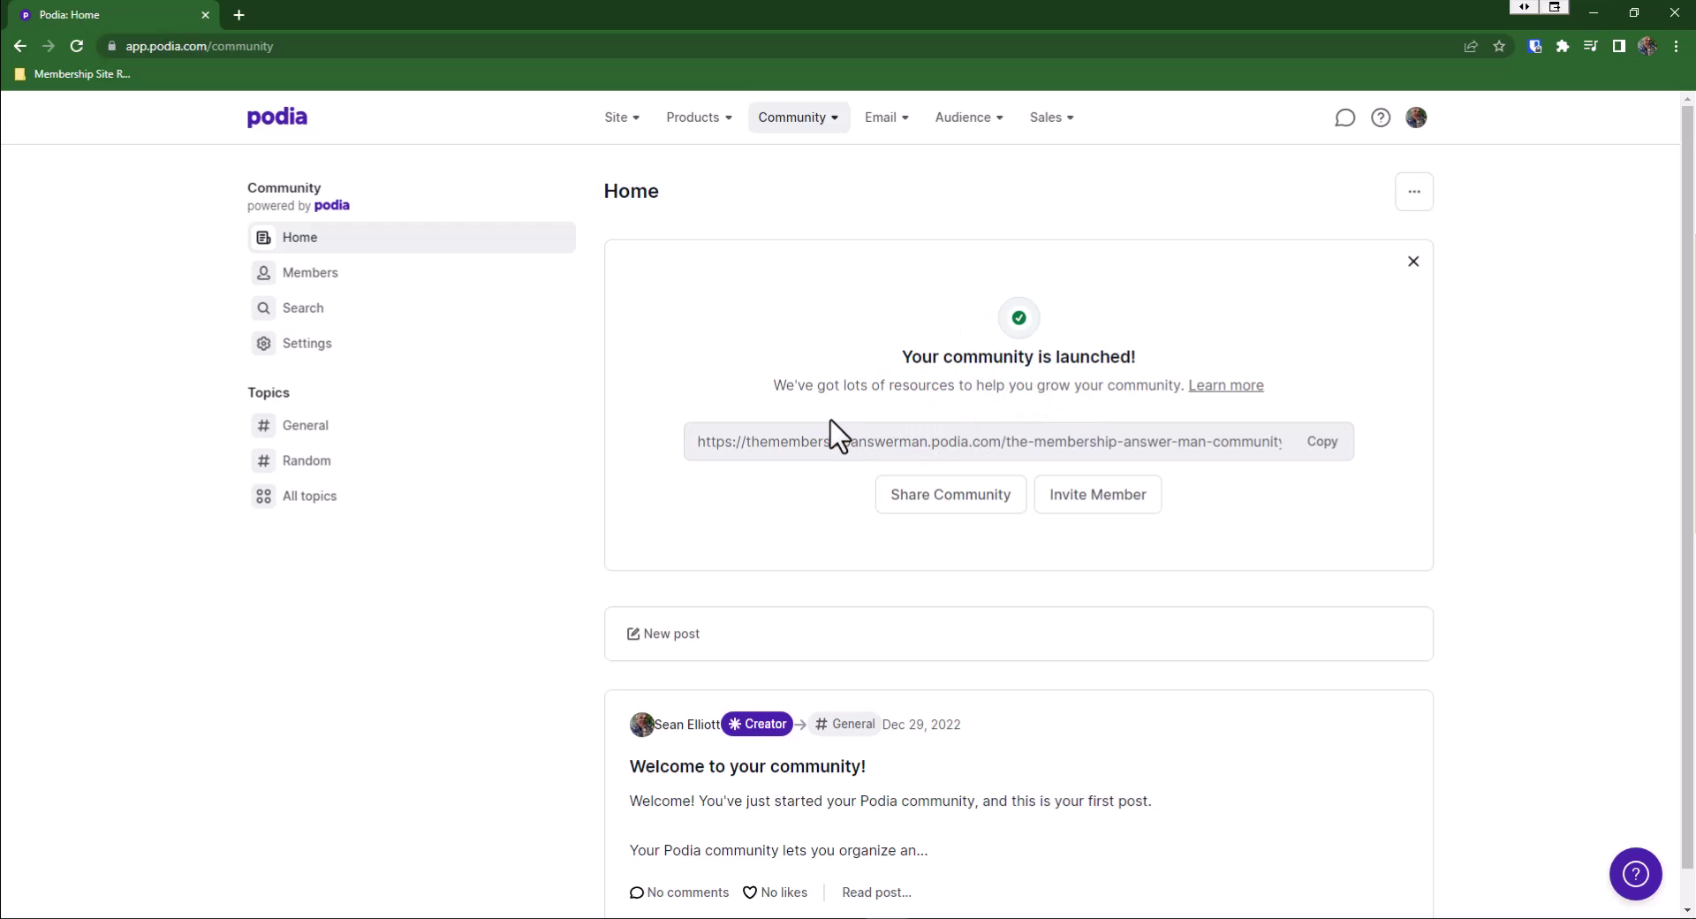
{"action": "left_click", "coordinate": [316, 346]}
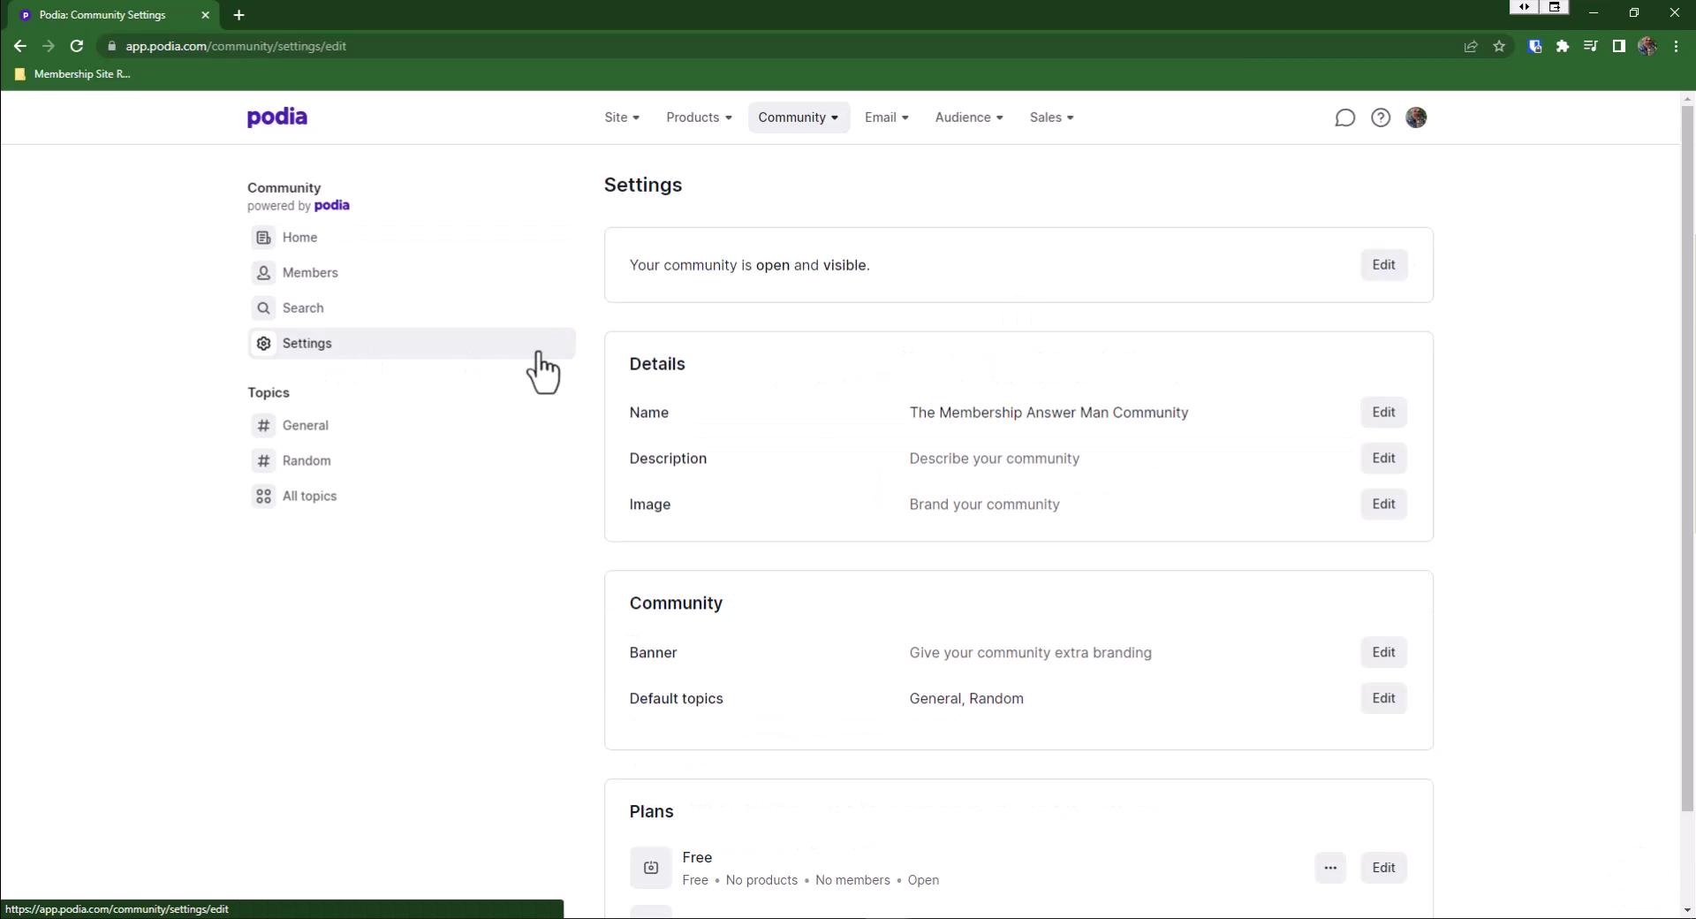
{"action": "scroll", "coordinate": [921, 575], "scroll_direction": "down", "scroll_amount": 2}
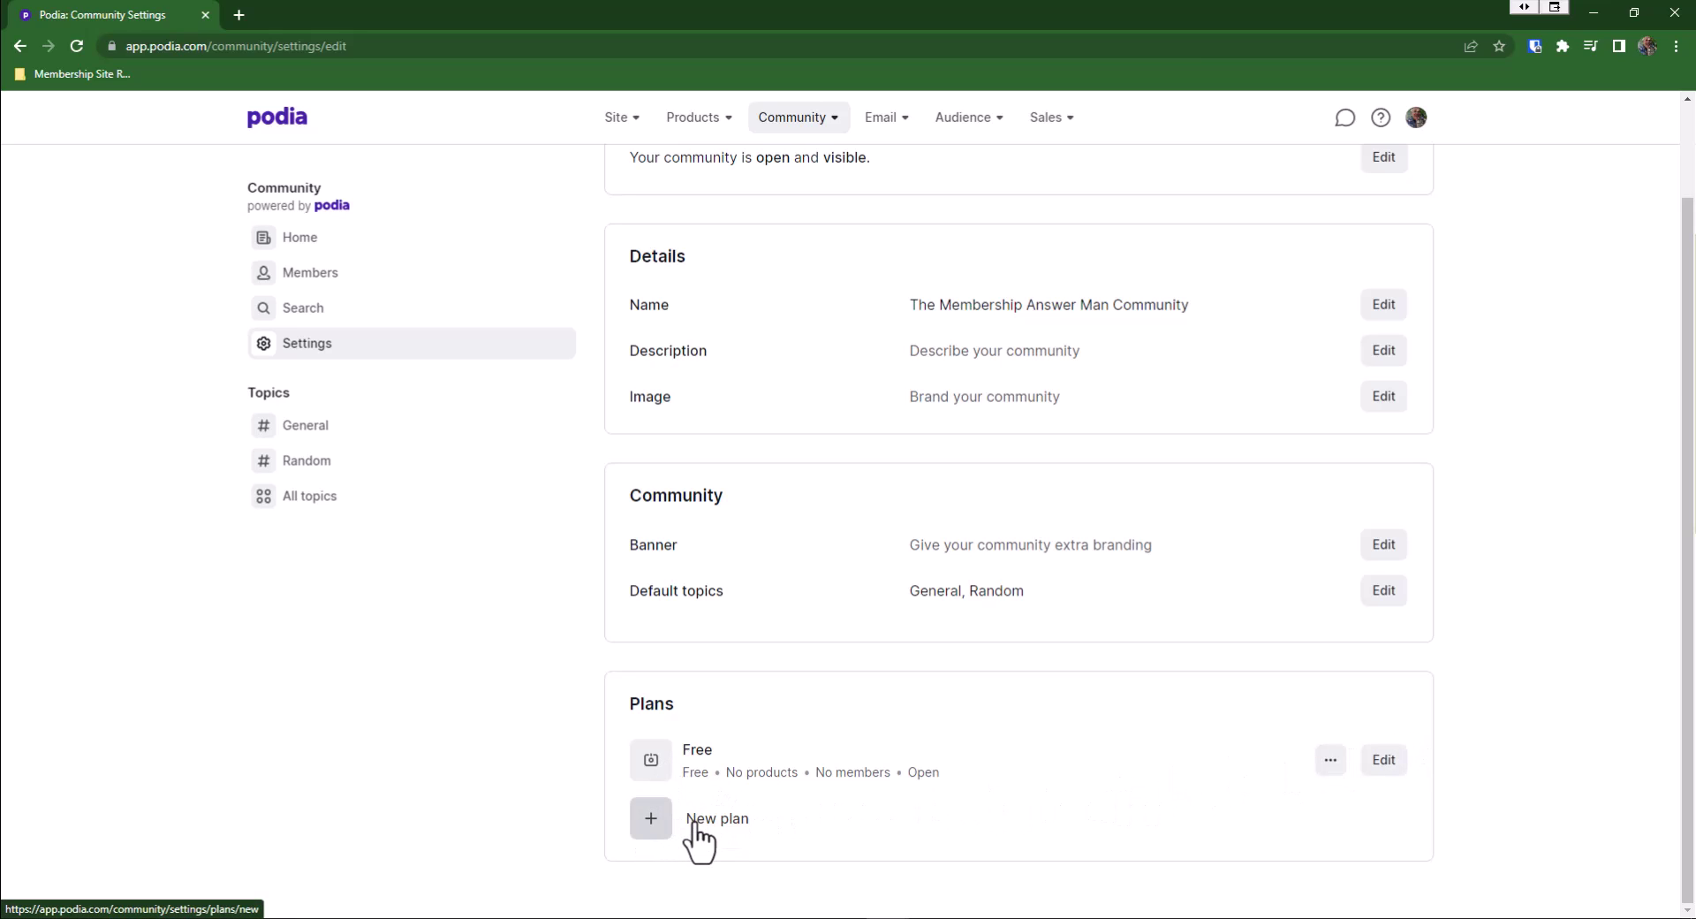
Add a new community plan named 'The Membership Answer Man Membership' and open the image chooser
{"action": "left_click", "coordinate": [695, 826]}
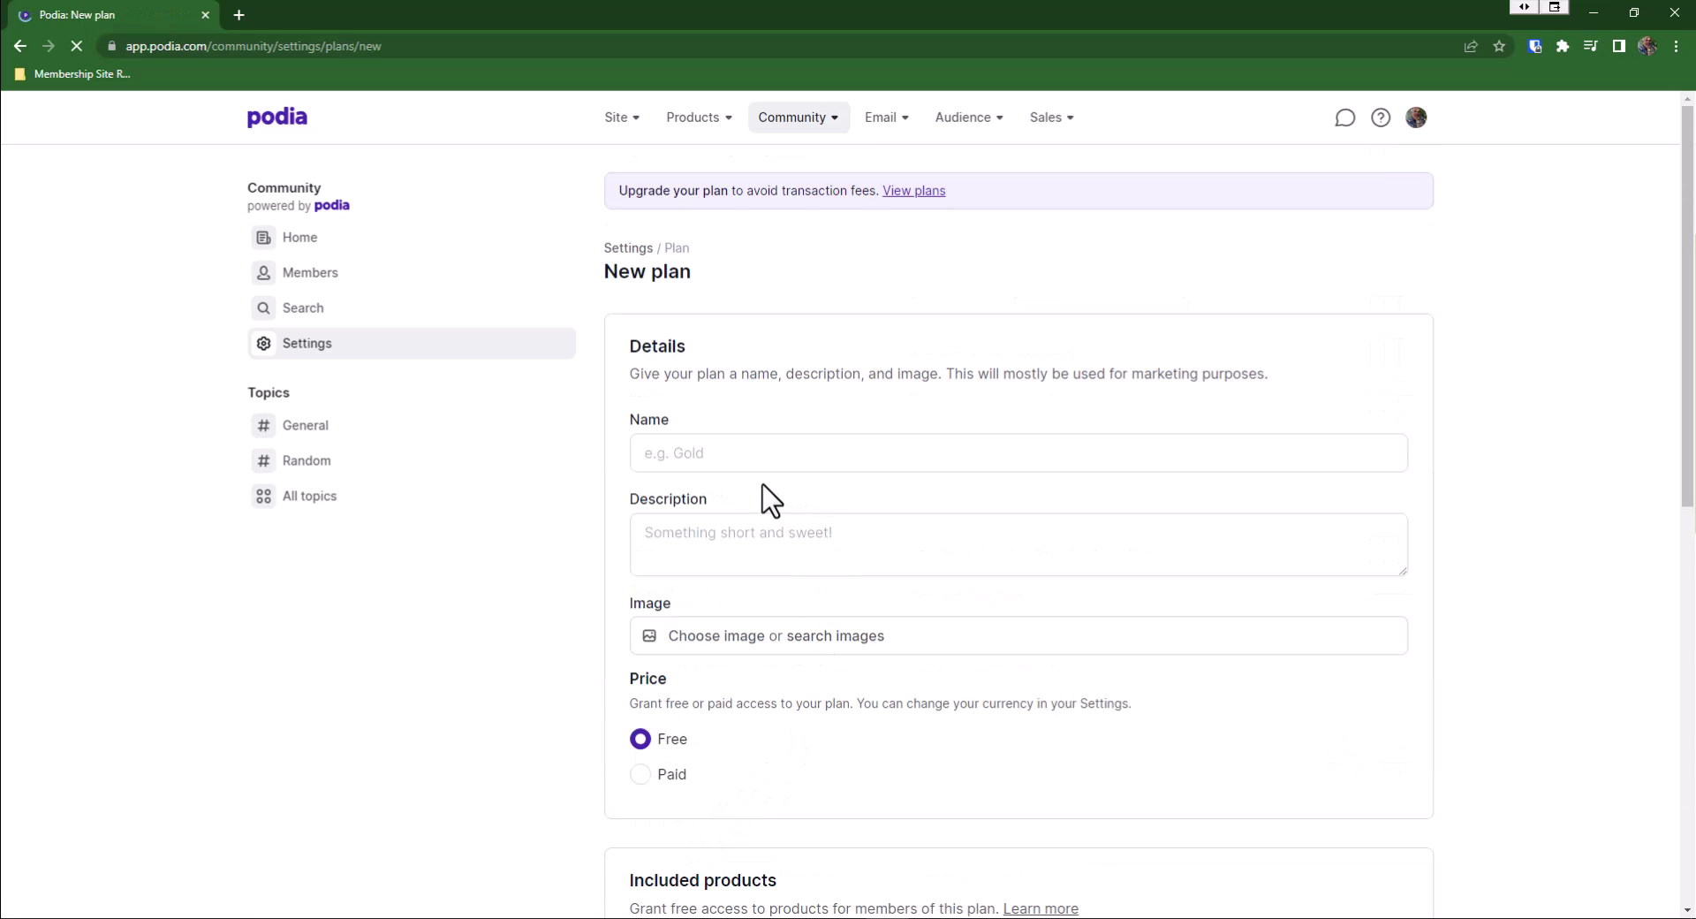
{"action": "left_click", "coordinate": [713, 453]}
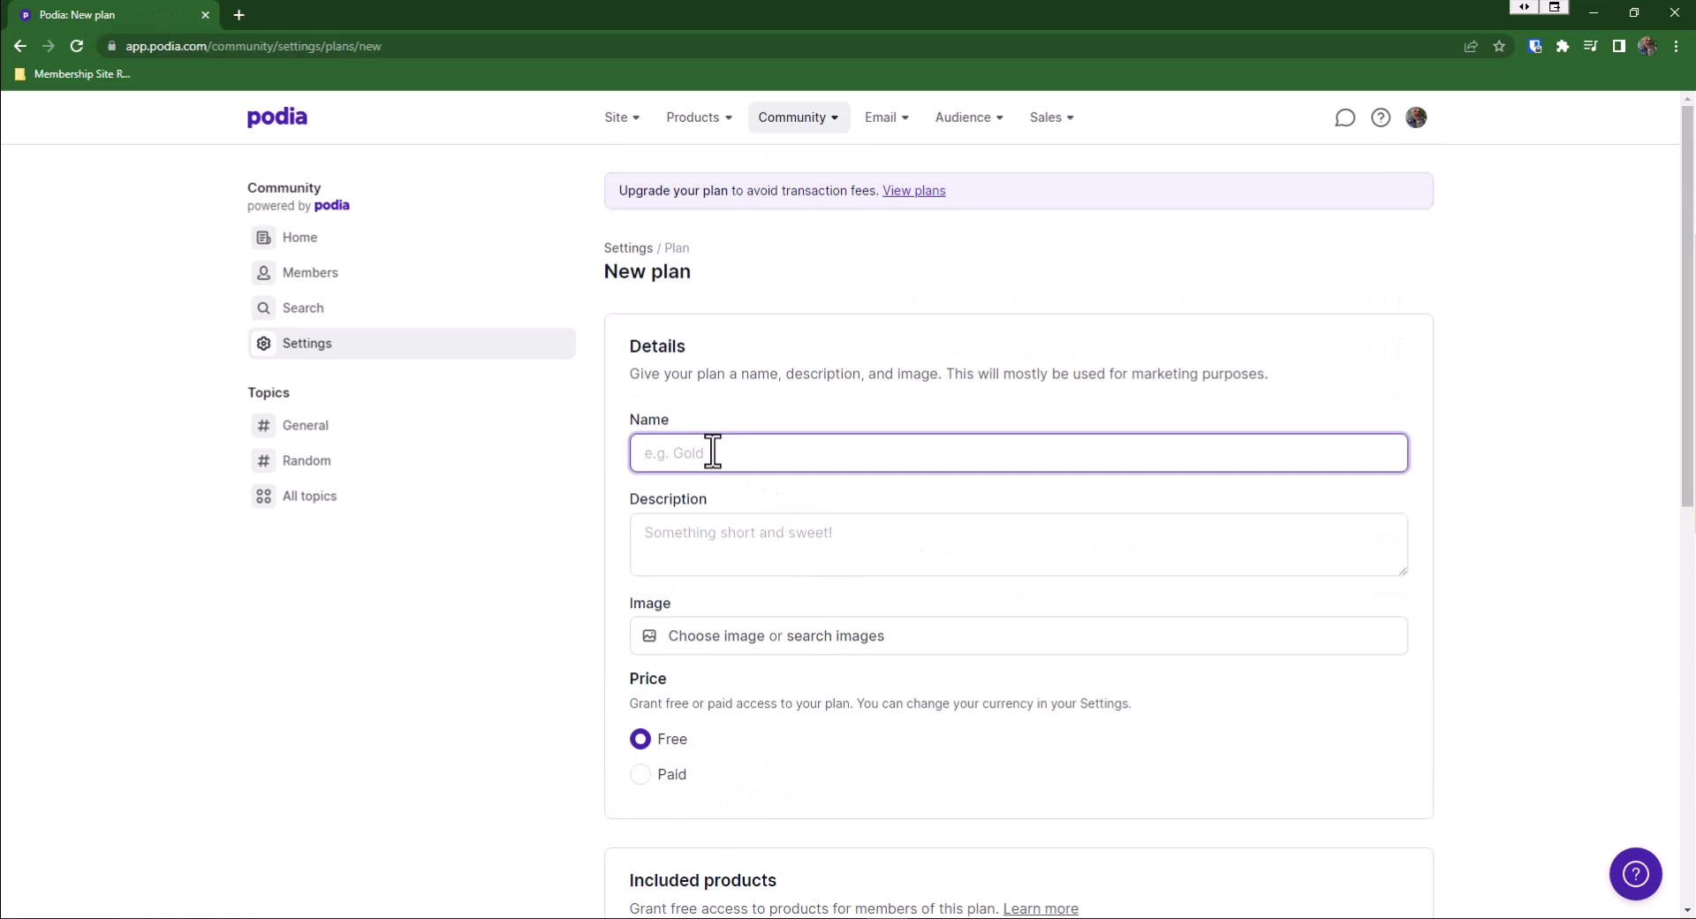
{"action": "type", "text": "The Membership"}
{"action": "type", "text": " Answer Man Membership"}
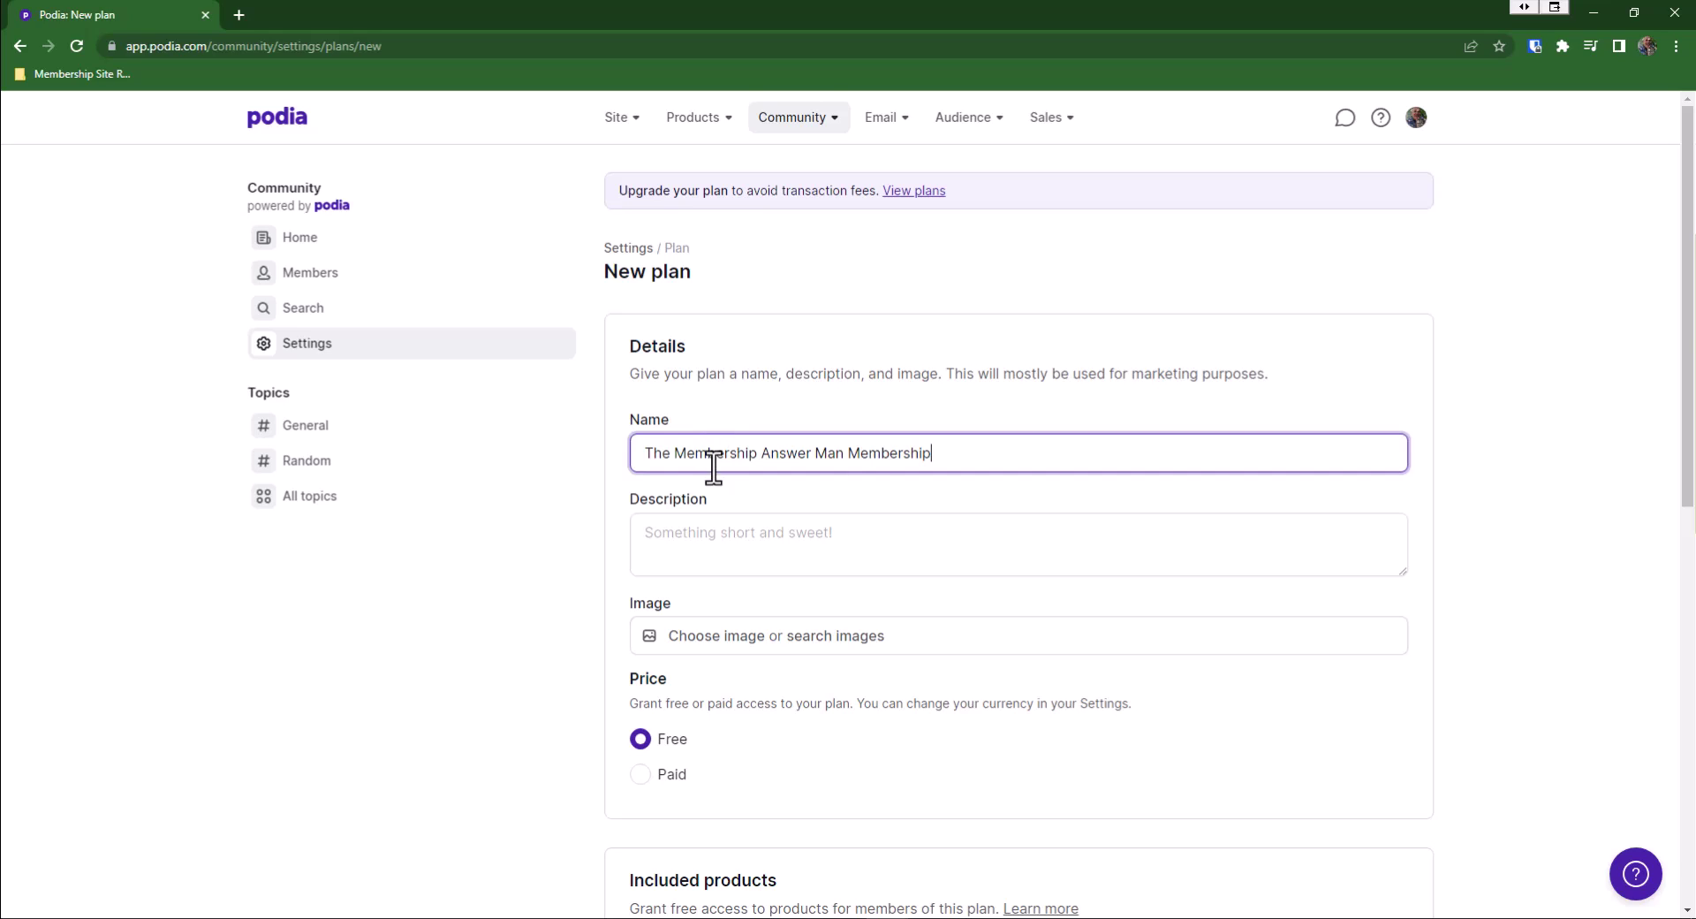
{"action": "scroll", "coordinate": [680, 689], "scroll_direction": "down", "scroll_amount": 1}
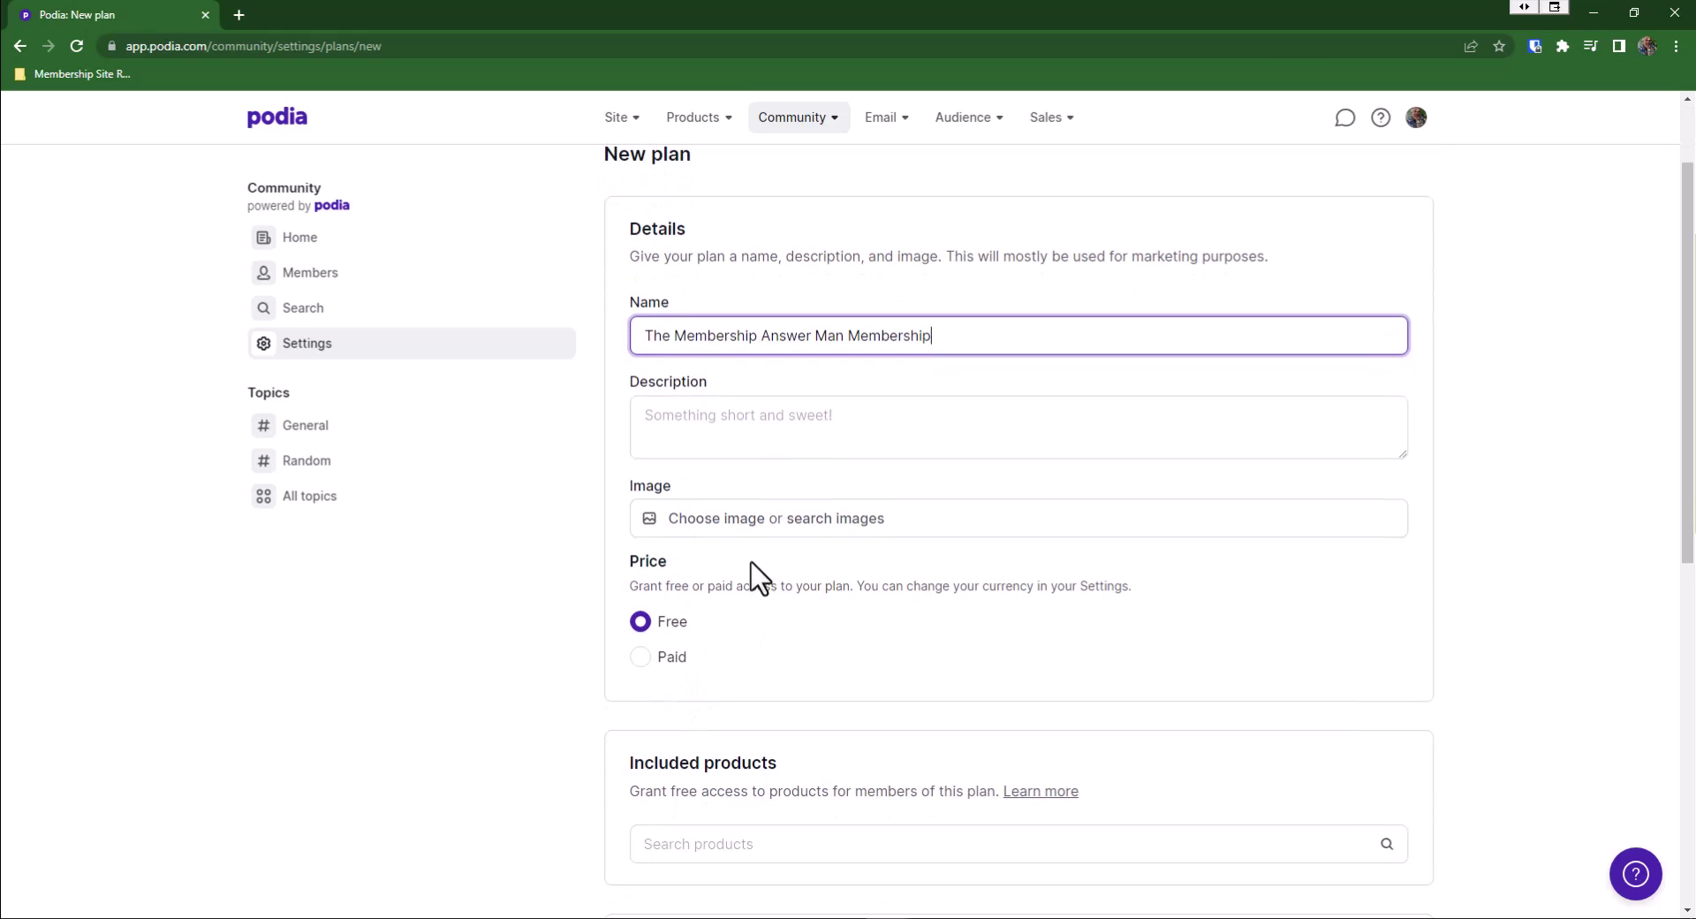
{"action": "left_click", "coordinate": [734, 521]}
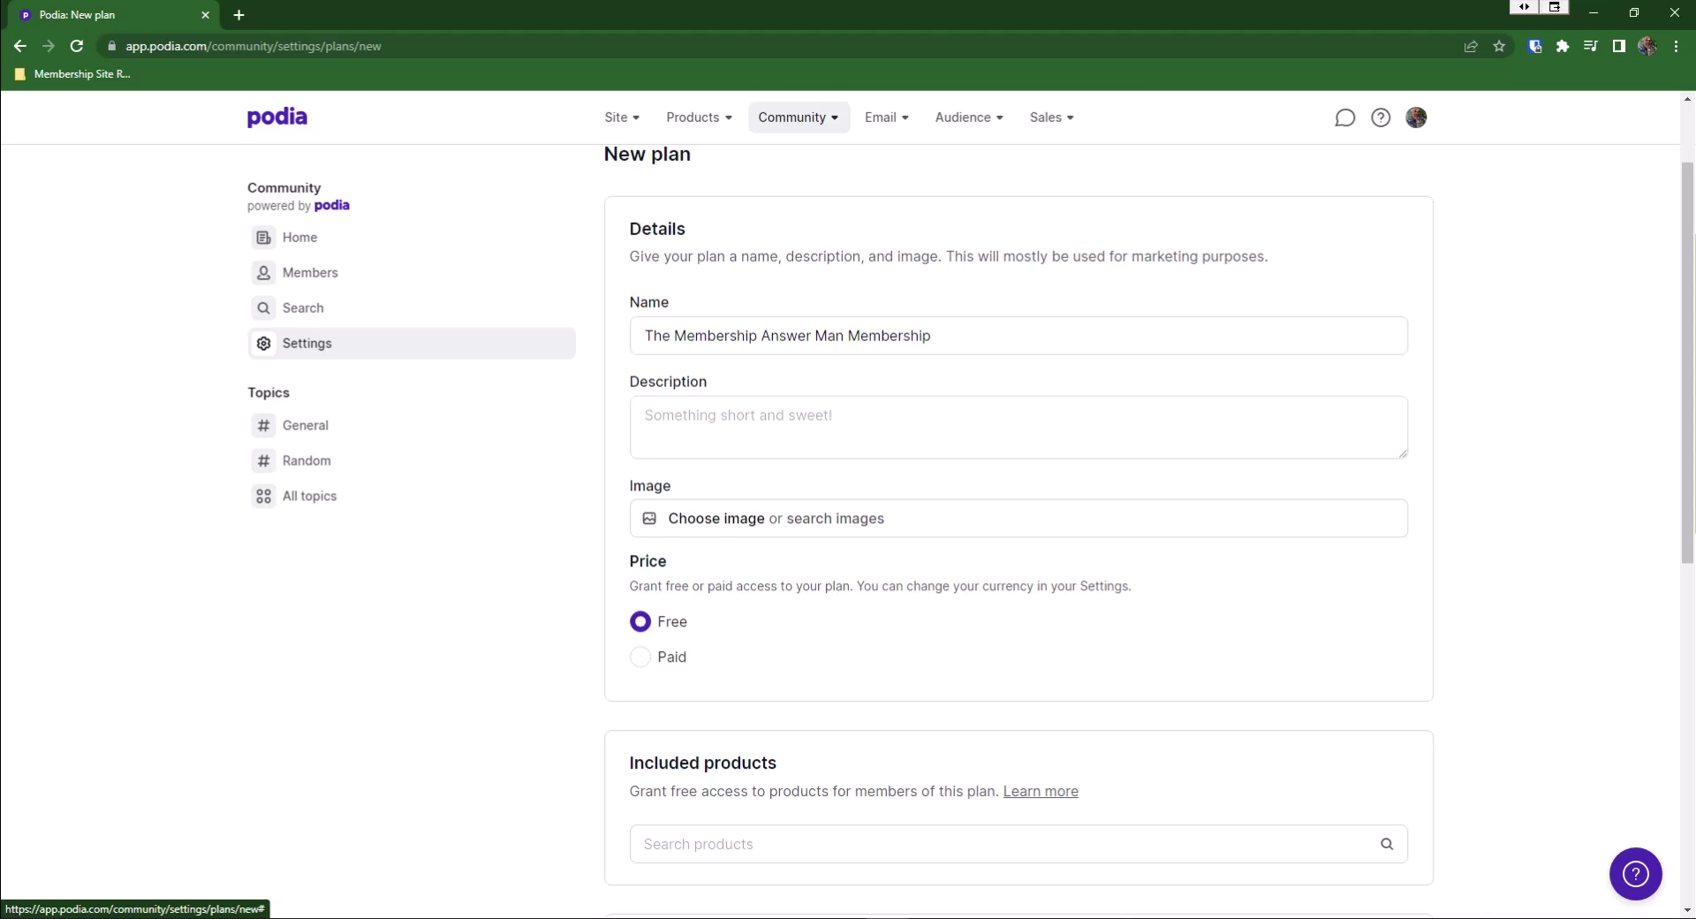
Attach the YouTube banner image and make the plan Paid at $49/mo and $490/yr
{"action": "left_click", "coordinate": [1384, 593]}
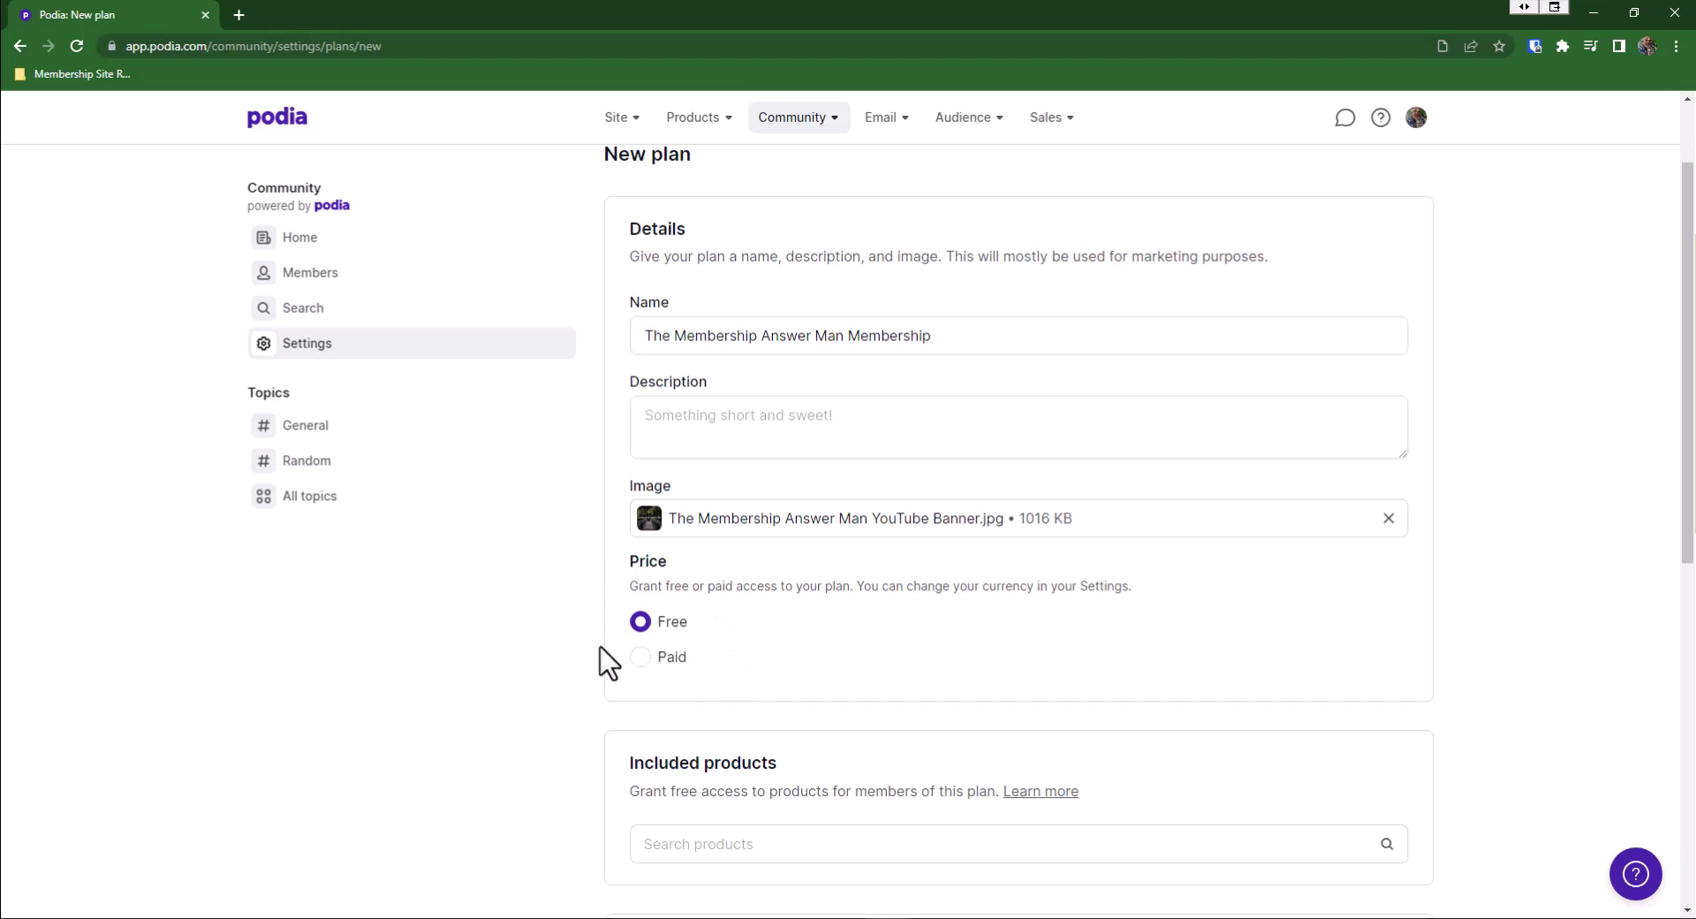
{"action": "left_click", "coordinate": [644, 661]}
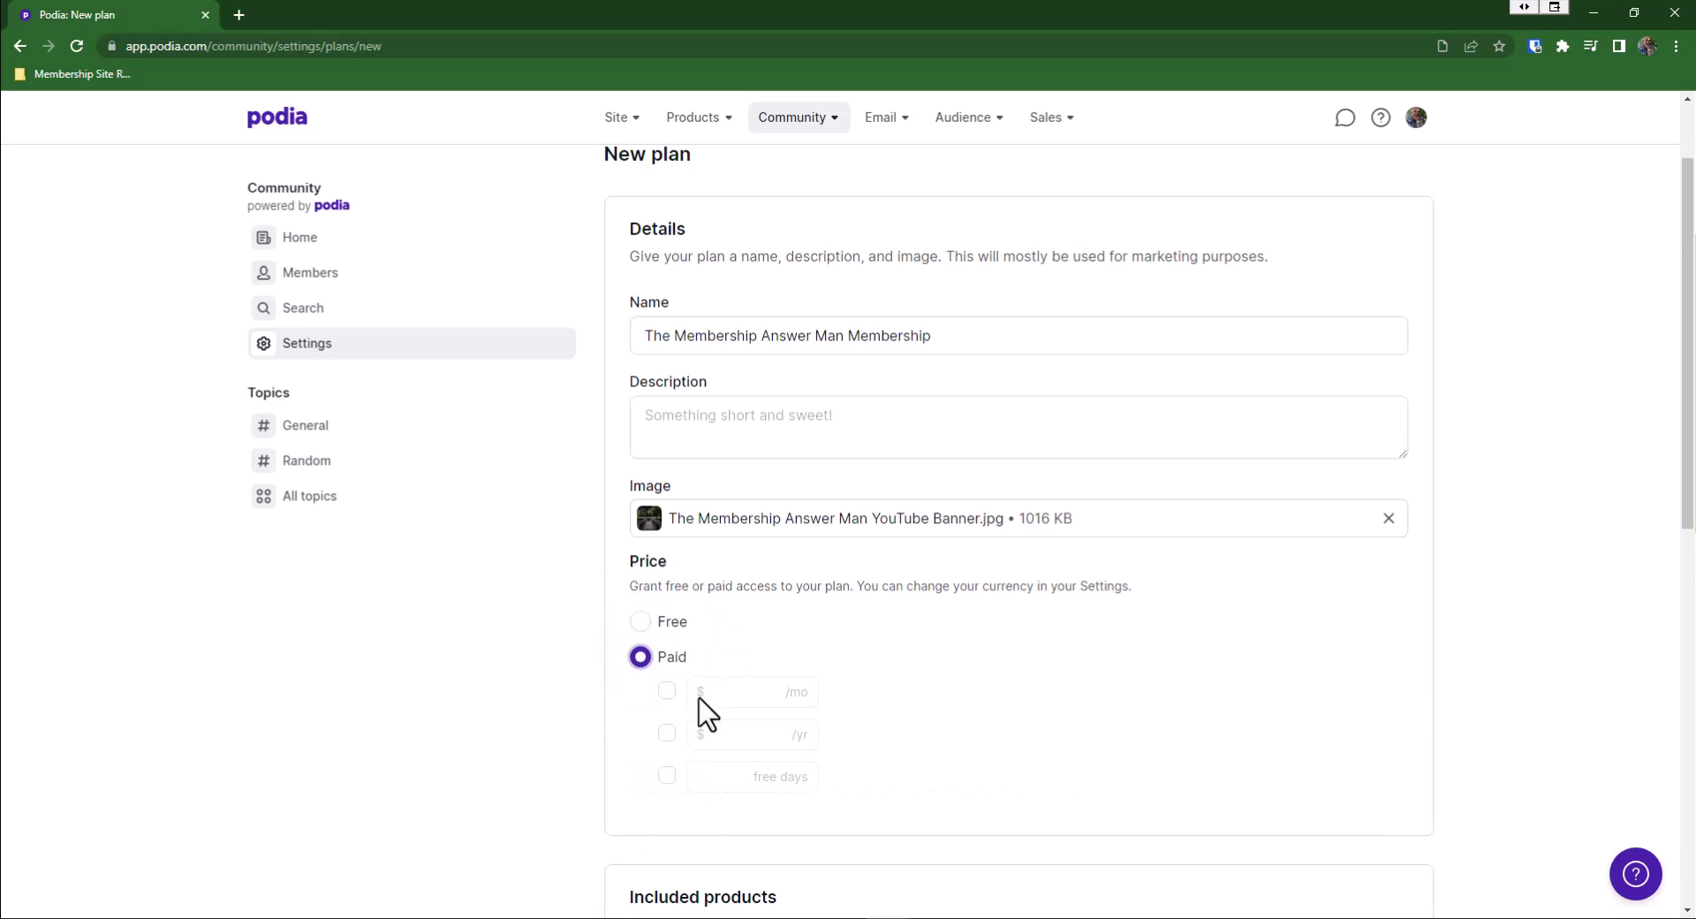
{"action": "left_click", "coordinate": [667, 691]}
{"action": "left_click", "coordinate": [668, 735]}
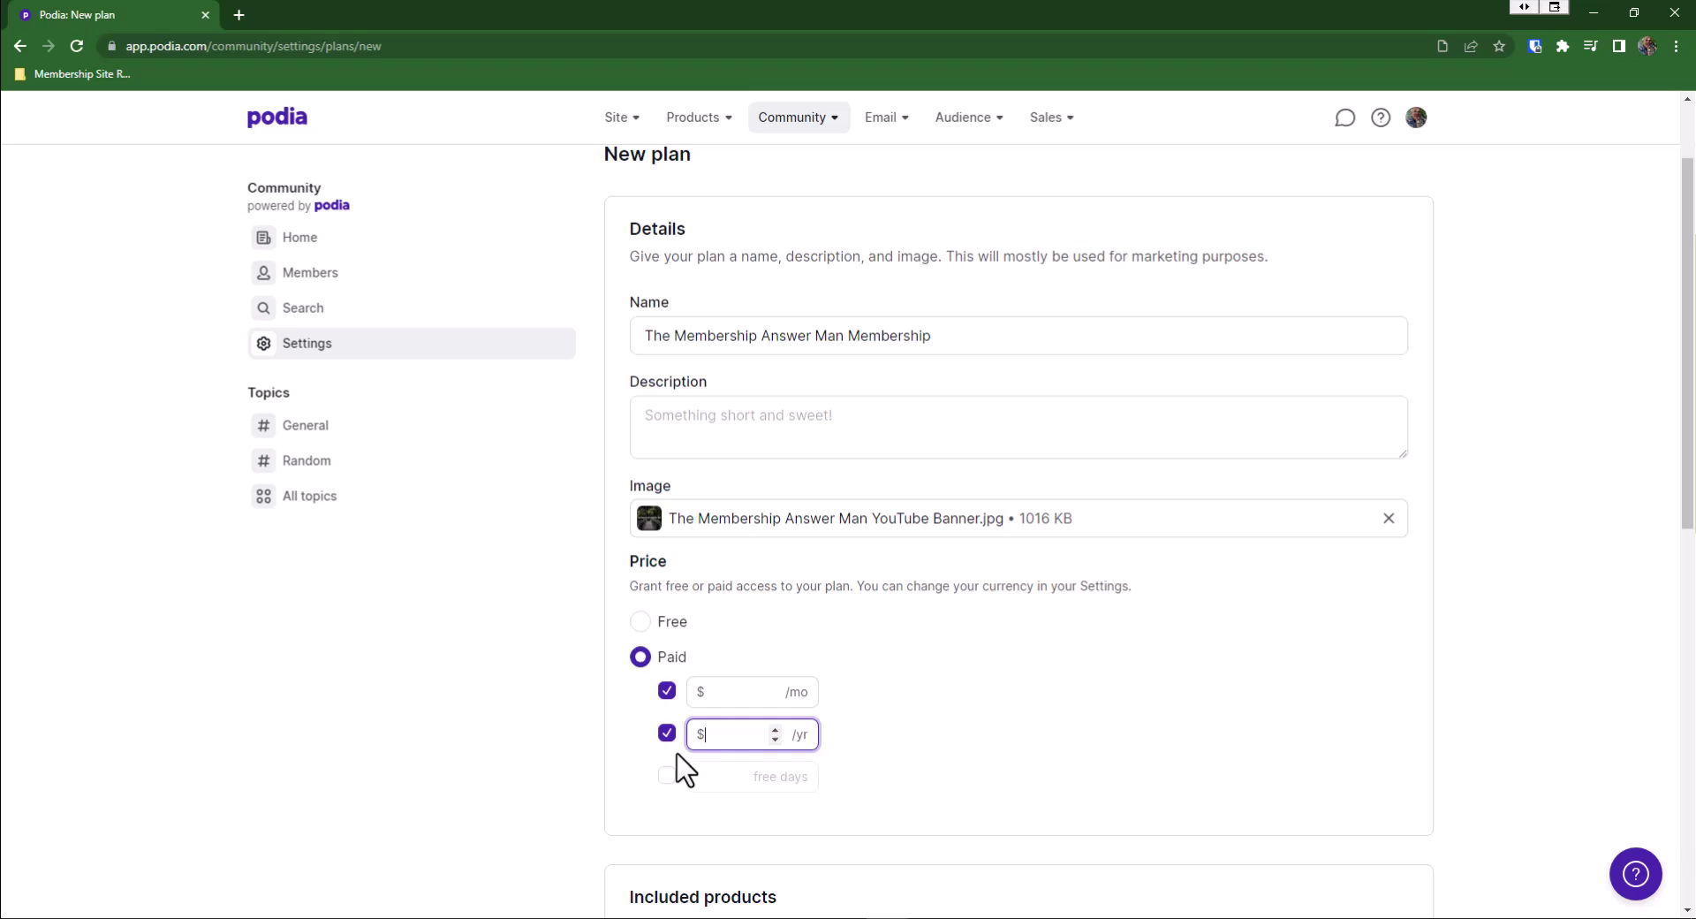
{"action": "left_click", "coordinate": [745, 692]}
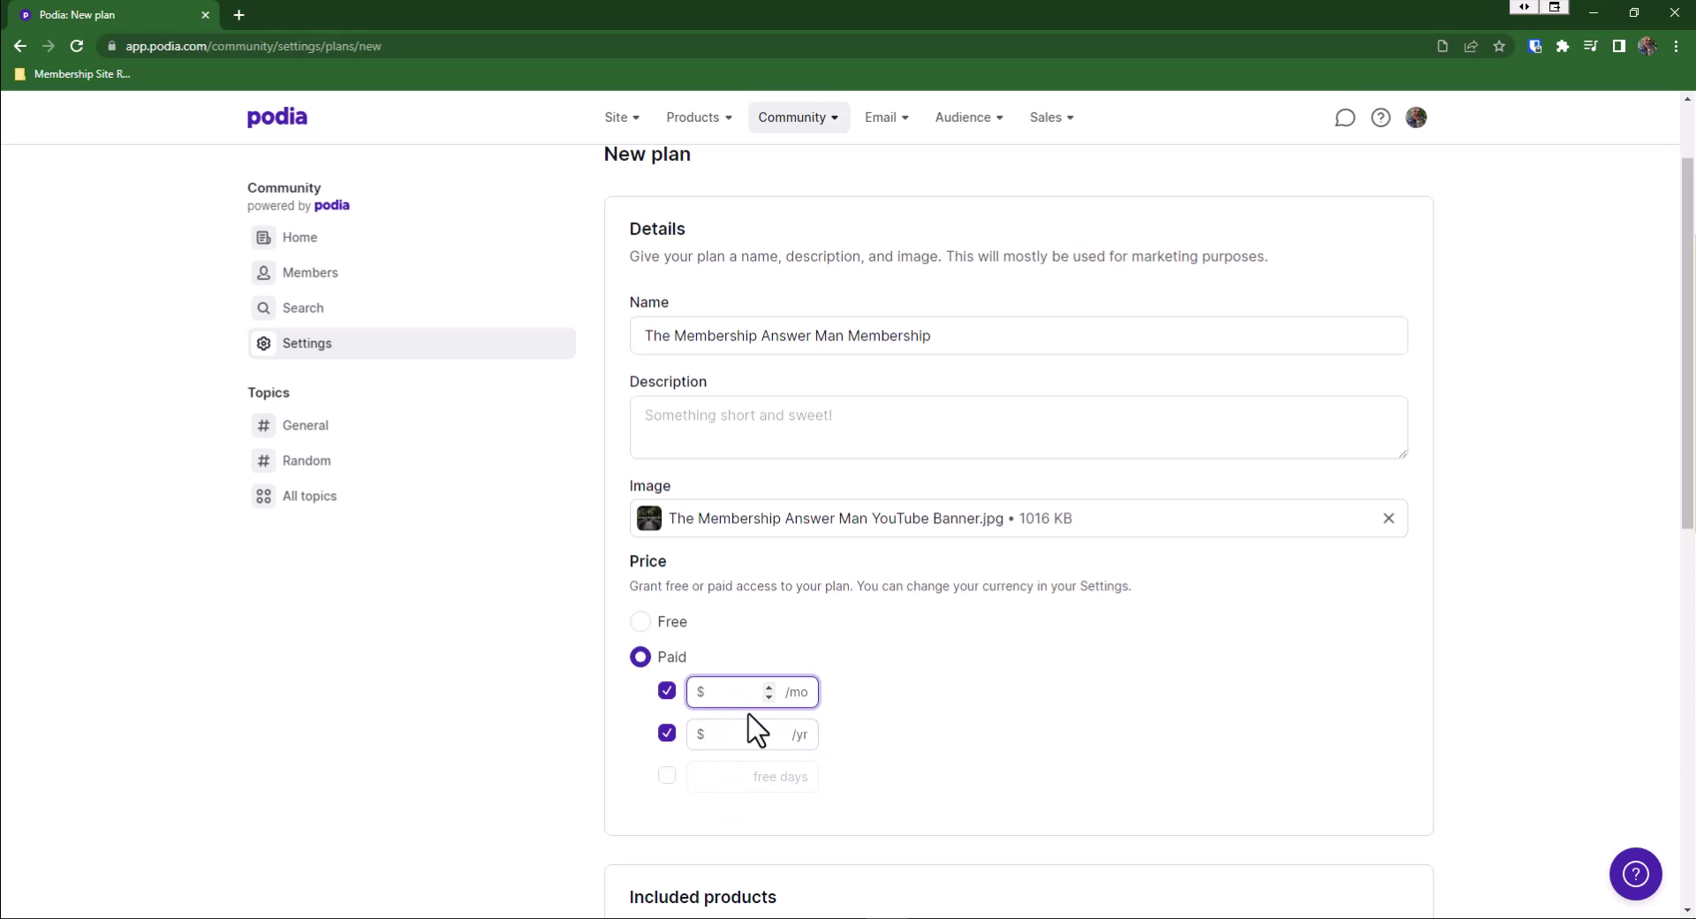
{"action": "type", "text": "49"}
{"action": "left_click", "coordinate": [758, 733]}
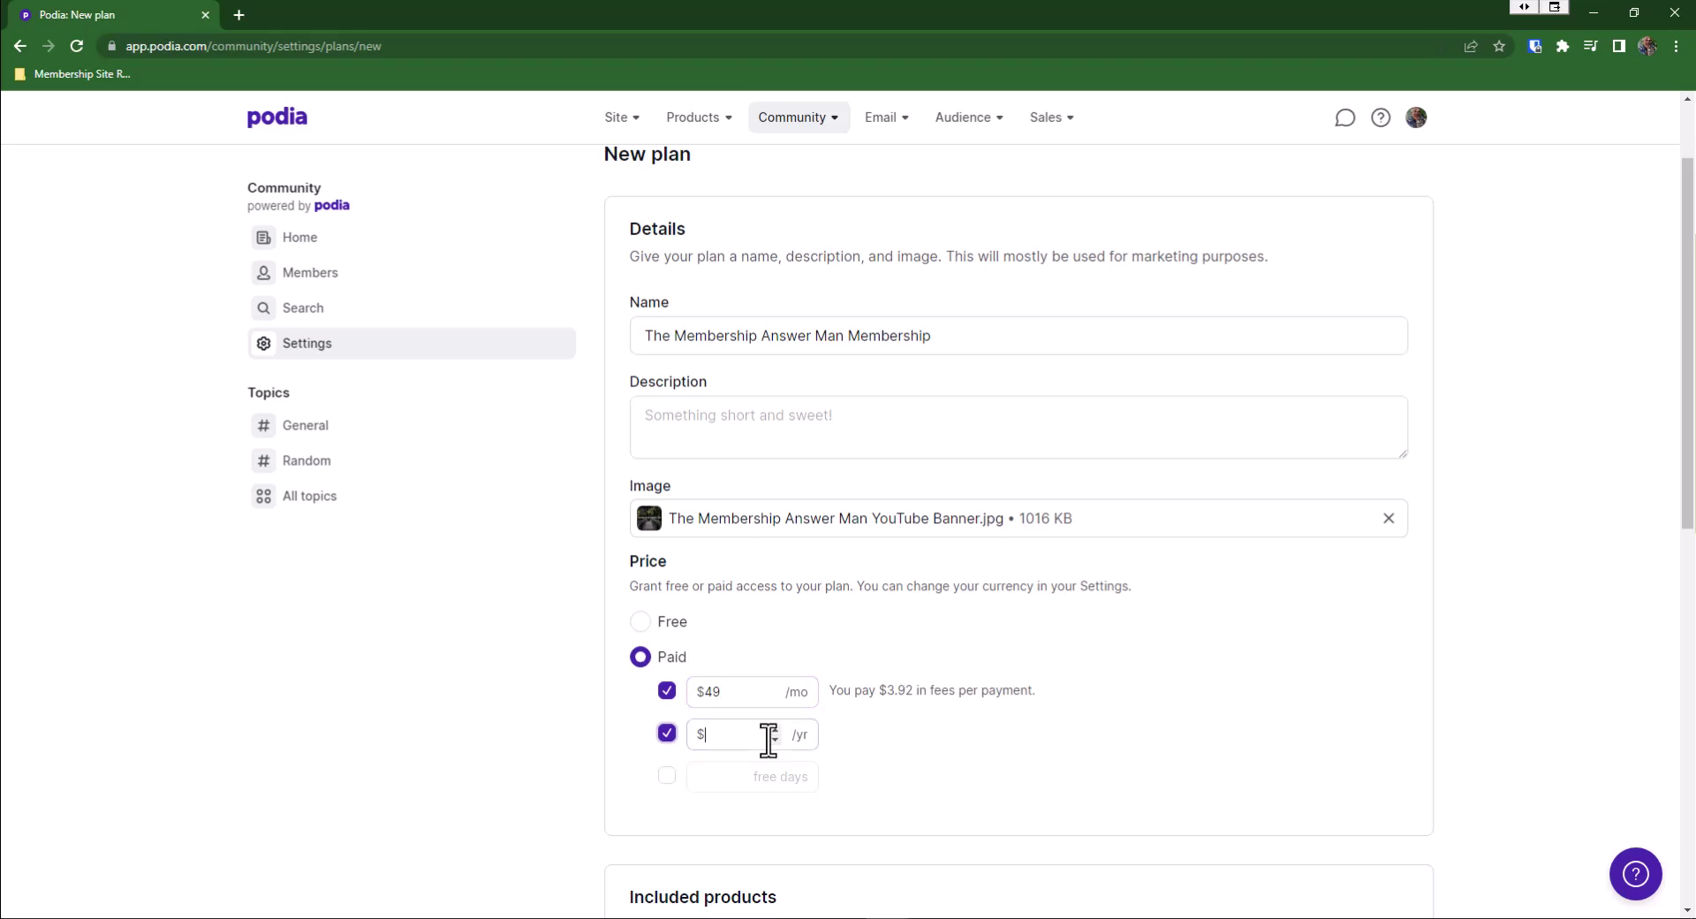
{"action": "type", "text": "490"}
{"action": "key", "text": "Tab"}
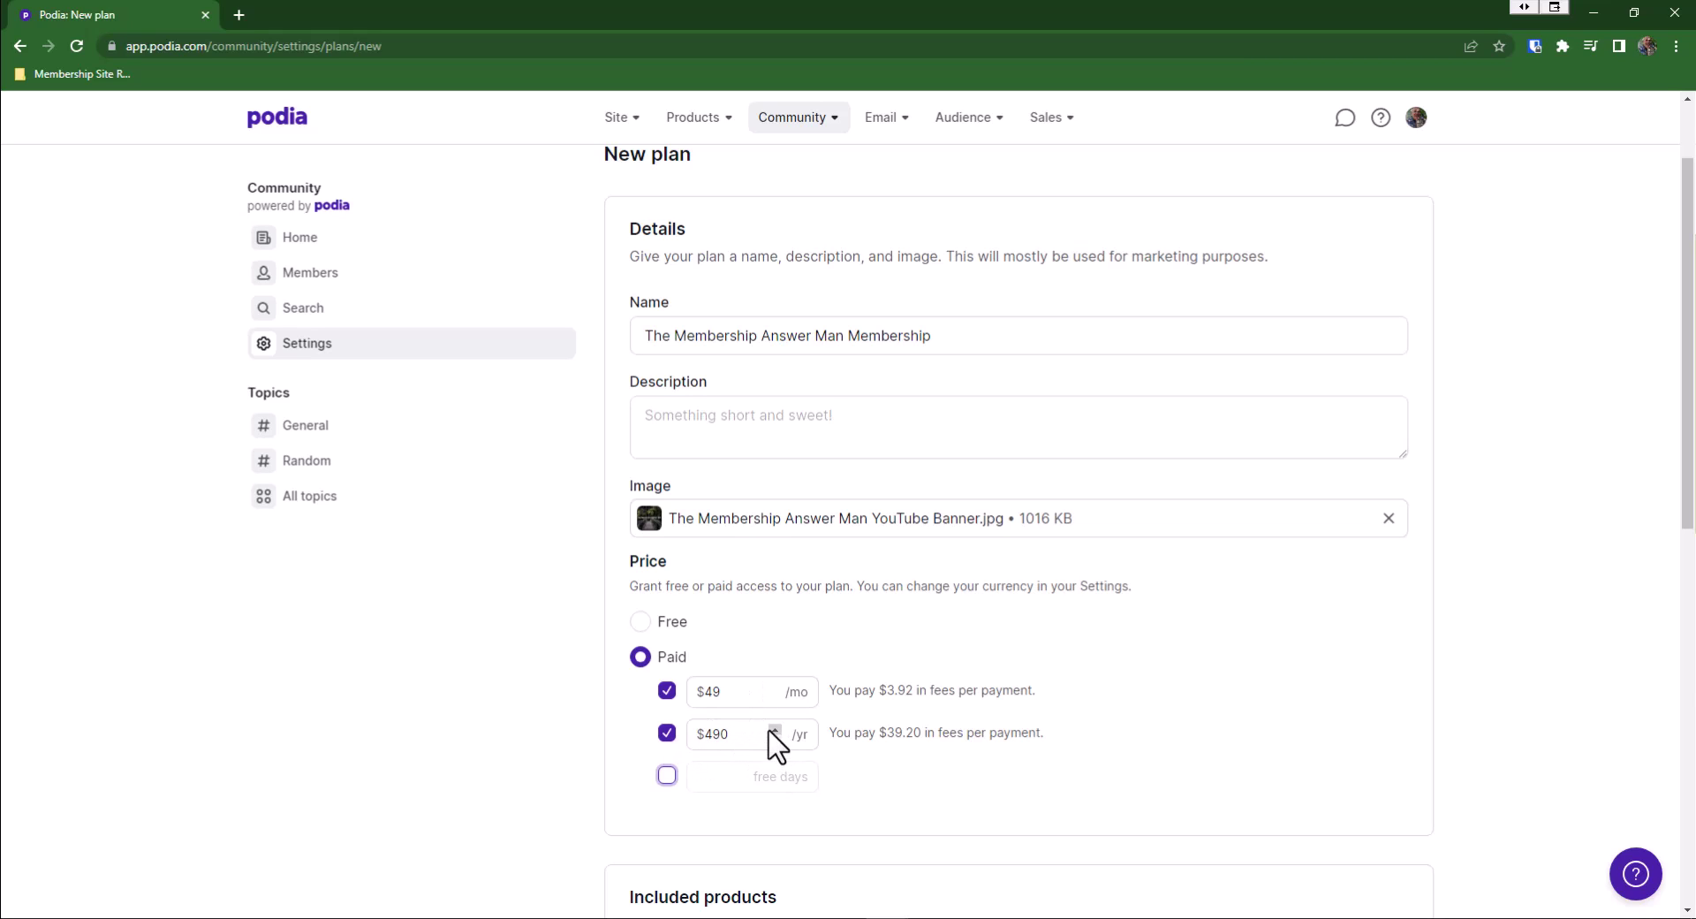
{"action": "scroll", "coordinate": [893, 789], "scroll_direction": "down", "scroll_amount": 2}
Include the 'Start, Run and Succeed with a Membership Business' course as a plan product
{"action": "scroll", "coordinate": [897, 787], "scroll_direction": "down", "scroll_amount": 3}
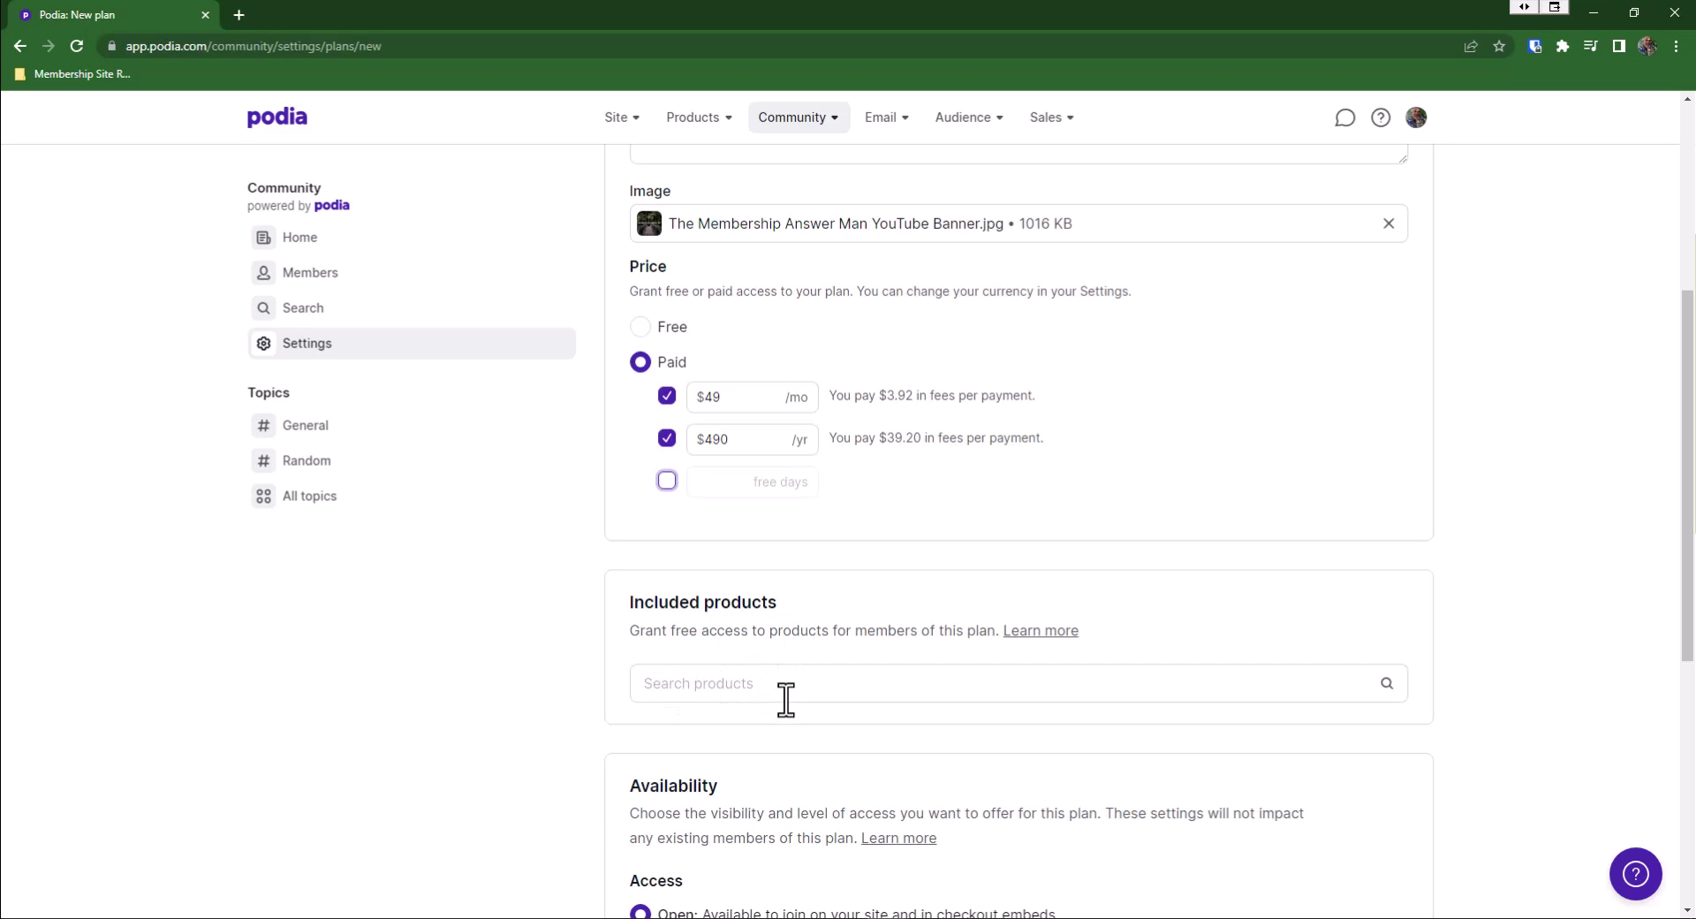
{"action": "left_click", "coordinate": [785, 688]}
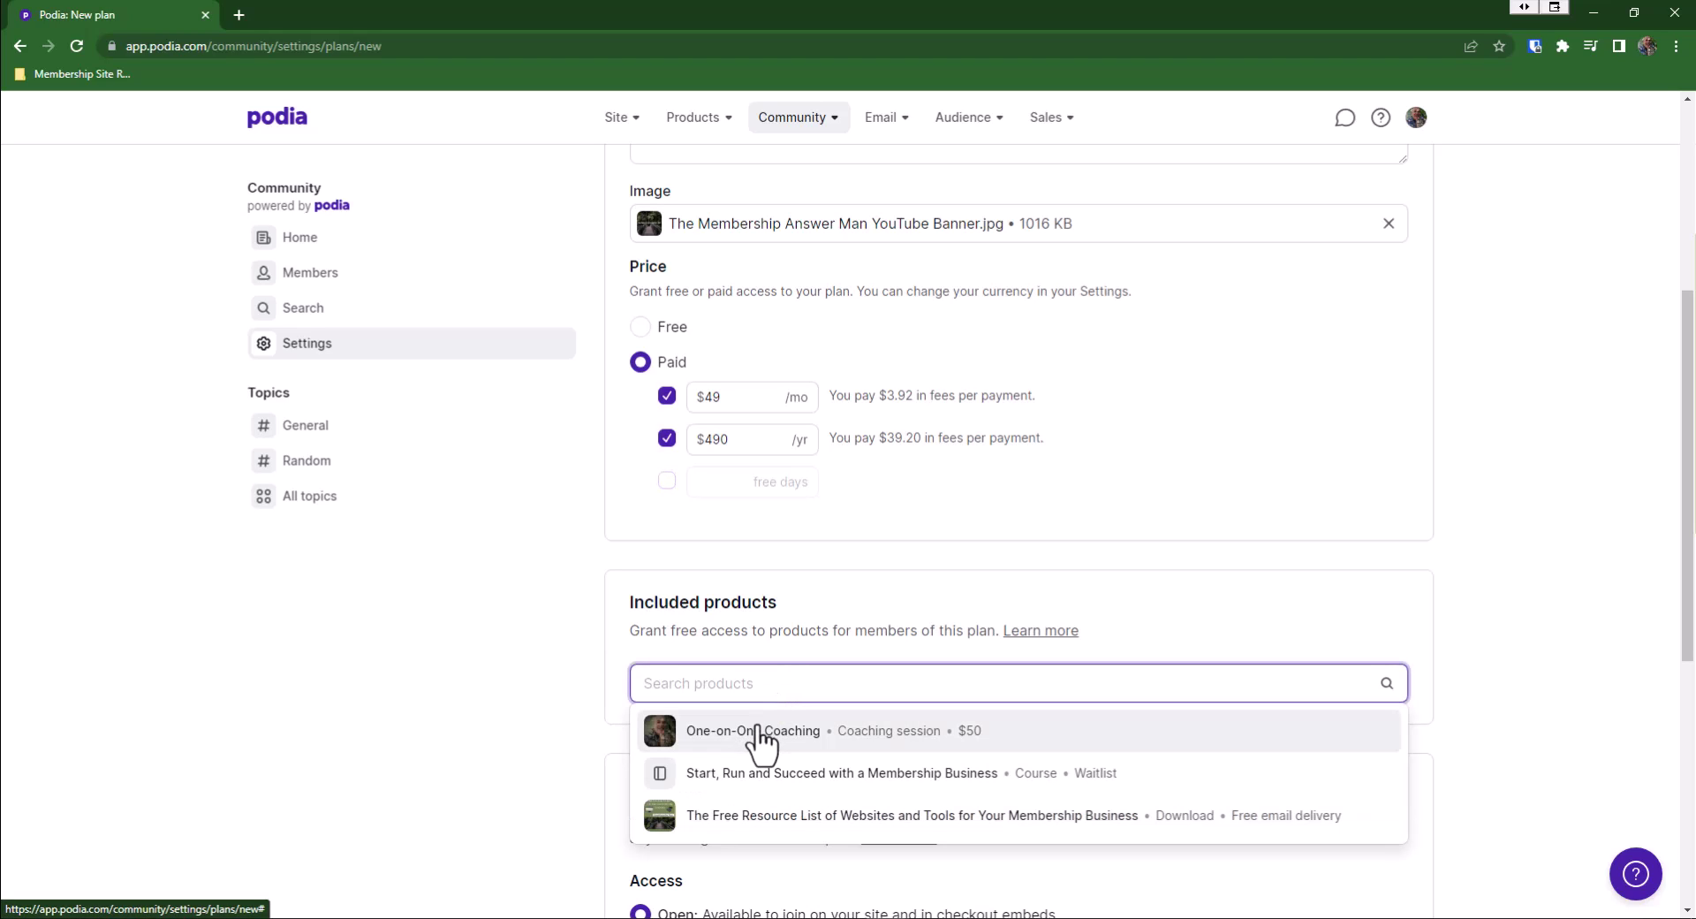
{"action": "left_click", "coordinate": [780, 795]}
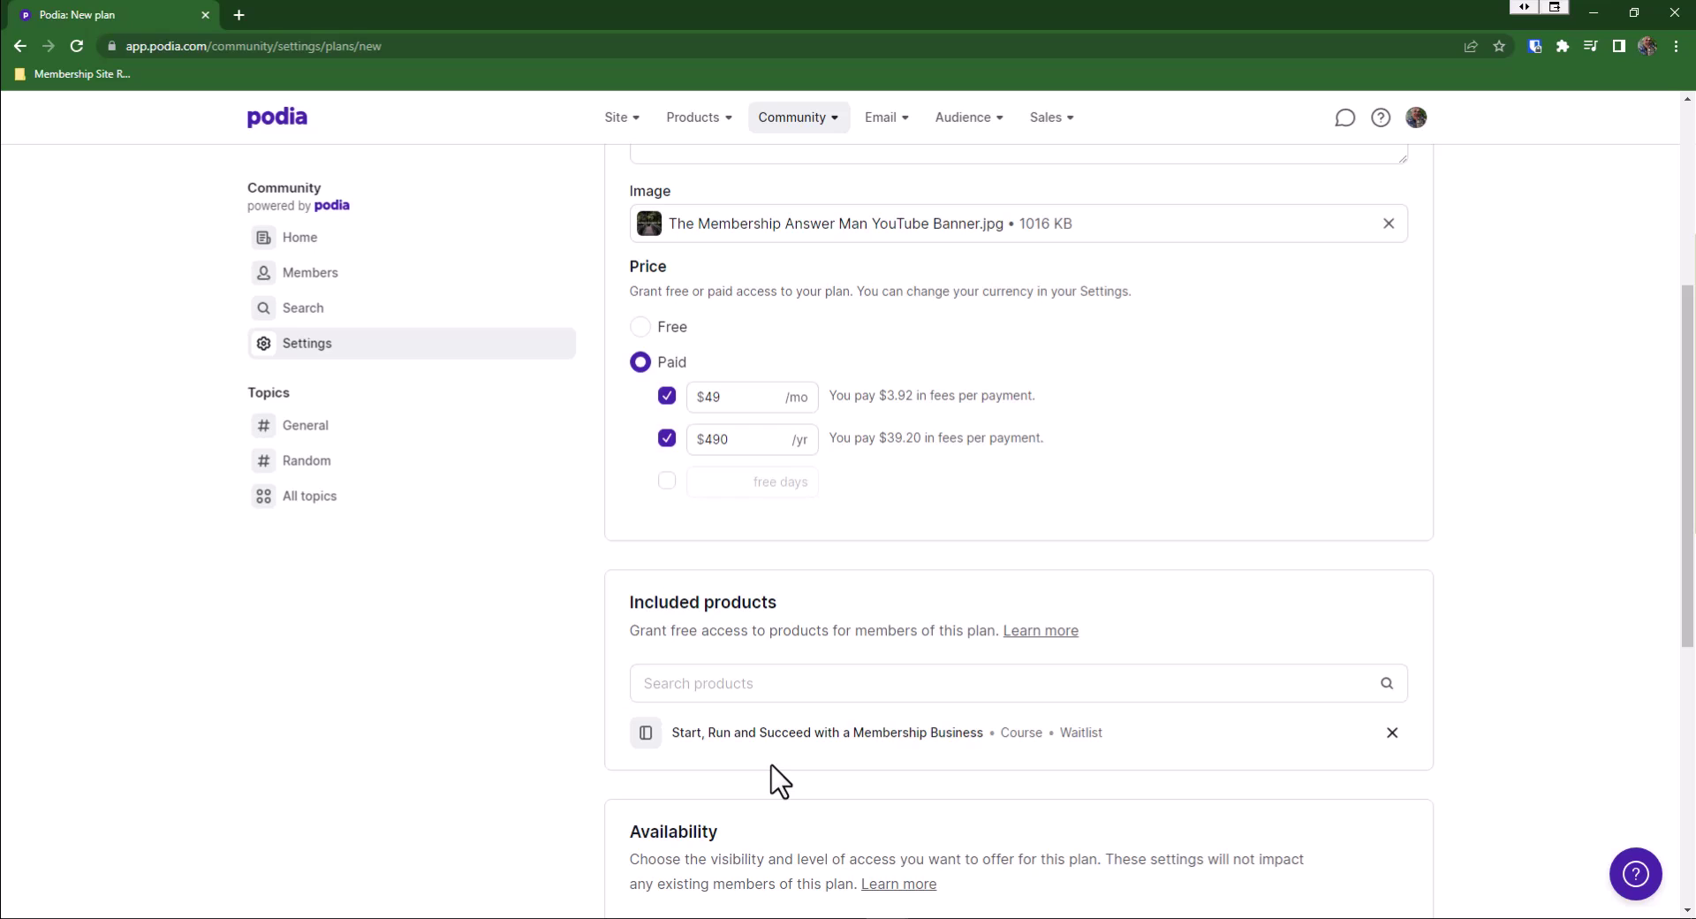
{"action": "scroll", "coordinate": [780, 781], "scroll_direction": "down", "scroll_amount": 1}
{"action": "scroll", "coordinate": [780, 781], "scroll_direction": "up", "scroll_amount": 1}
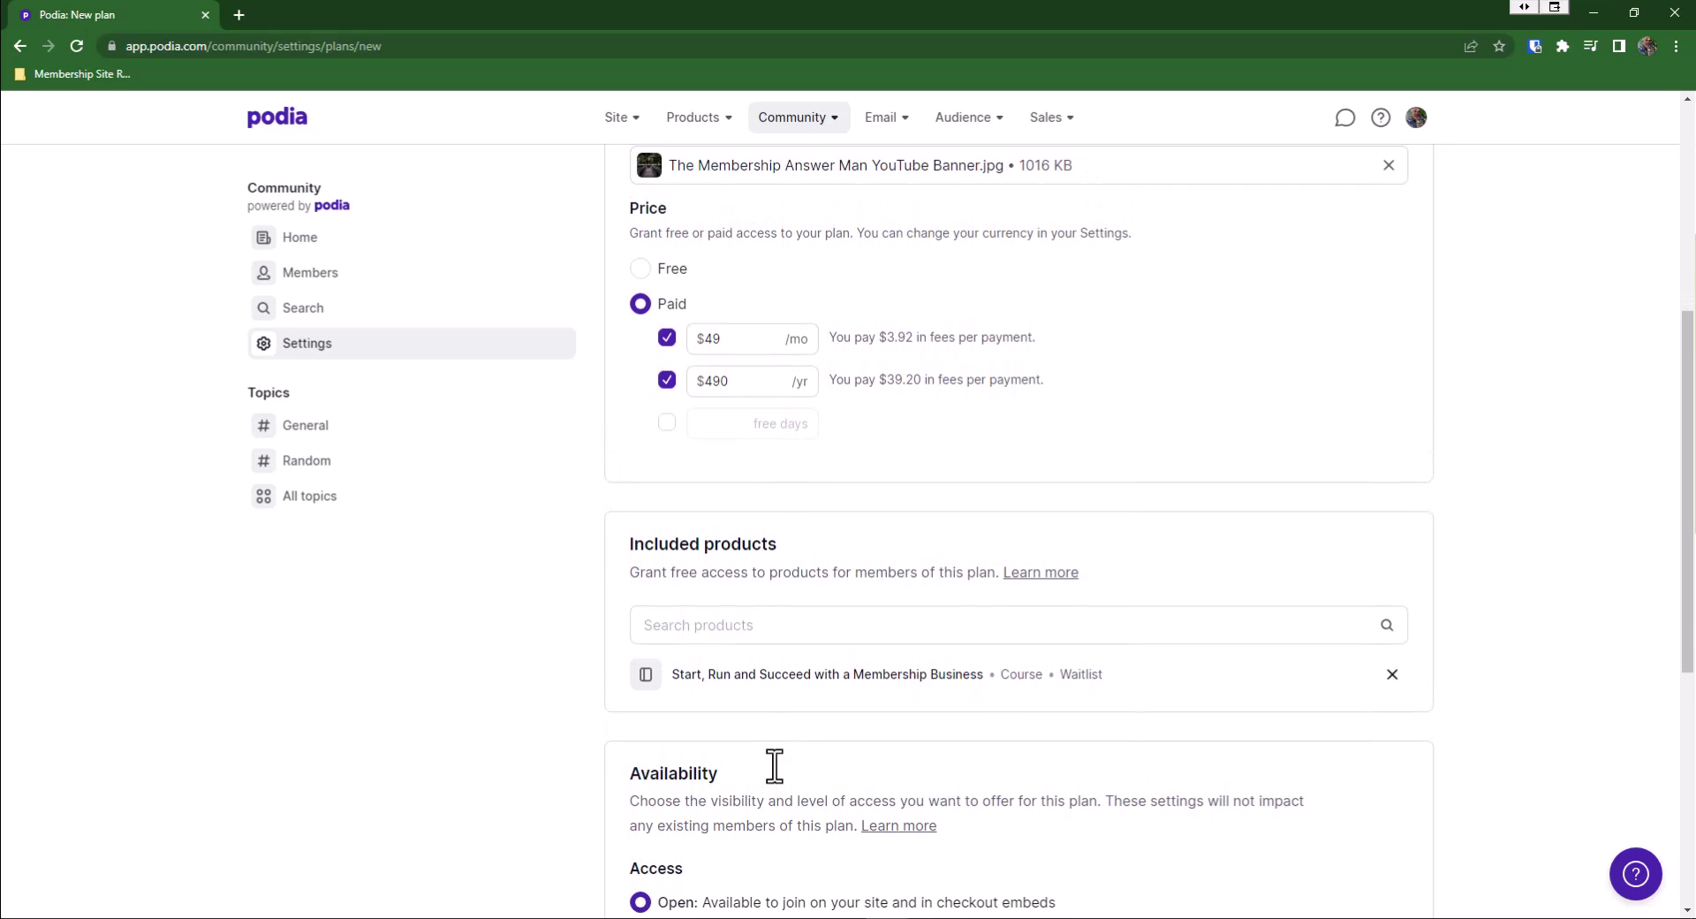
{"action": "scroll", "coordinate": [780, 781], "scroll_direction": "down", "scroll_amount": 4}
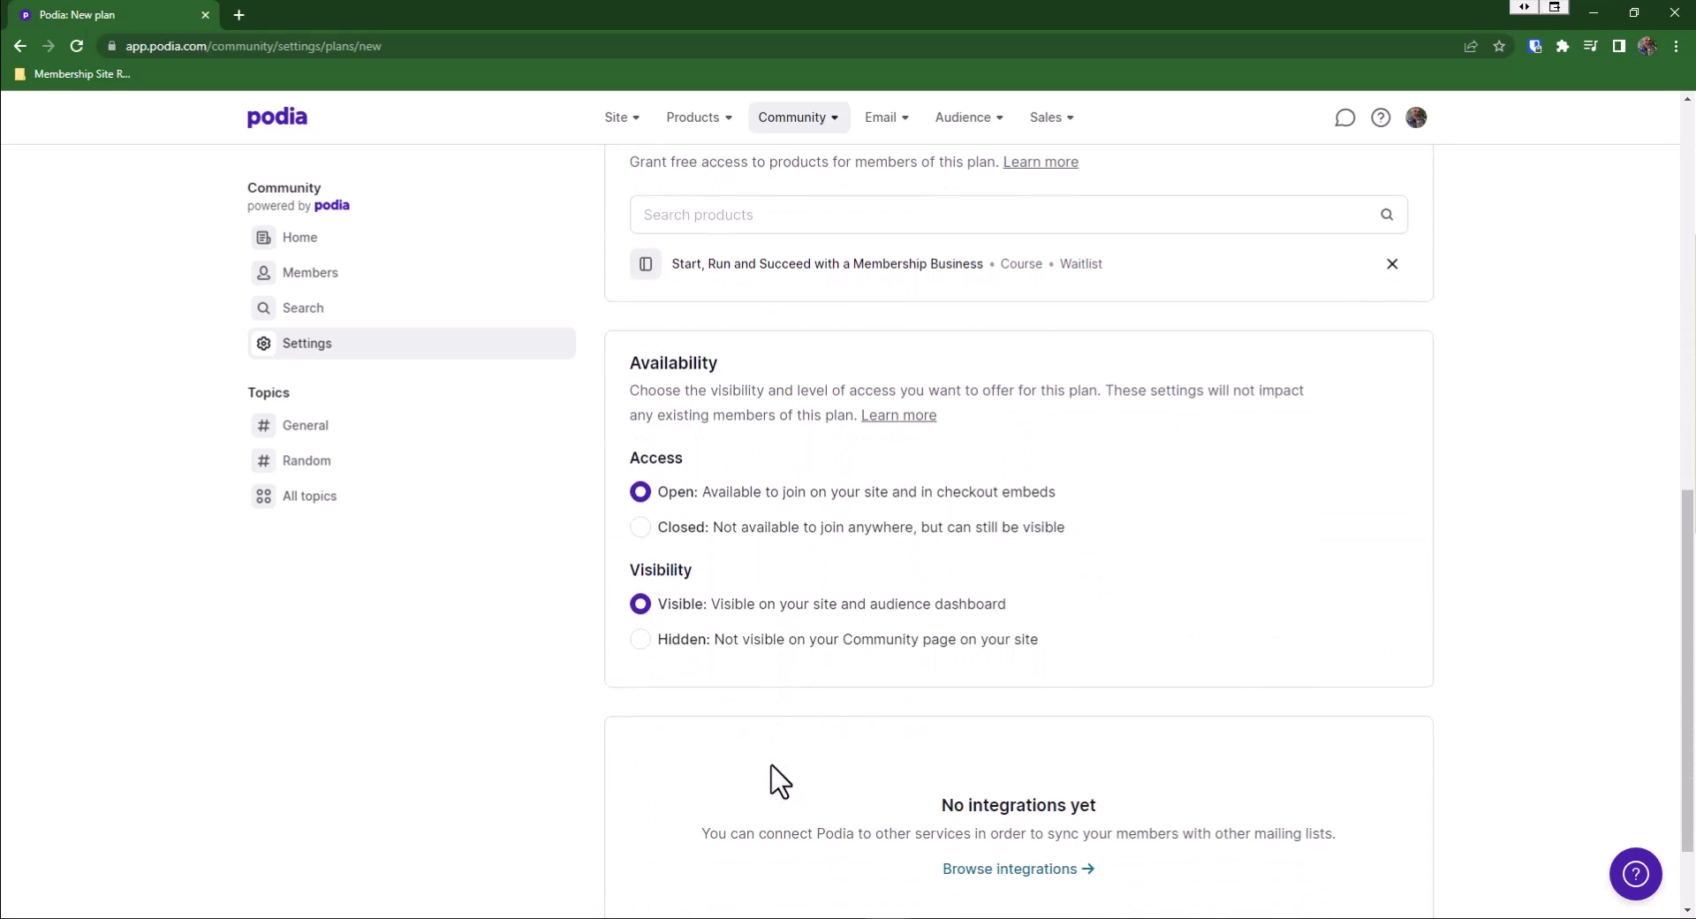
{"action": "scroll", "coordinate": [780, 781], "scroll_direction": "down", "scroll_amount": 1}
{"action": "scroll", "coordinate": [778, 783], "scroll_direction": "up", "scroll_amount": 2}
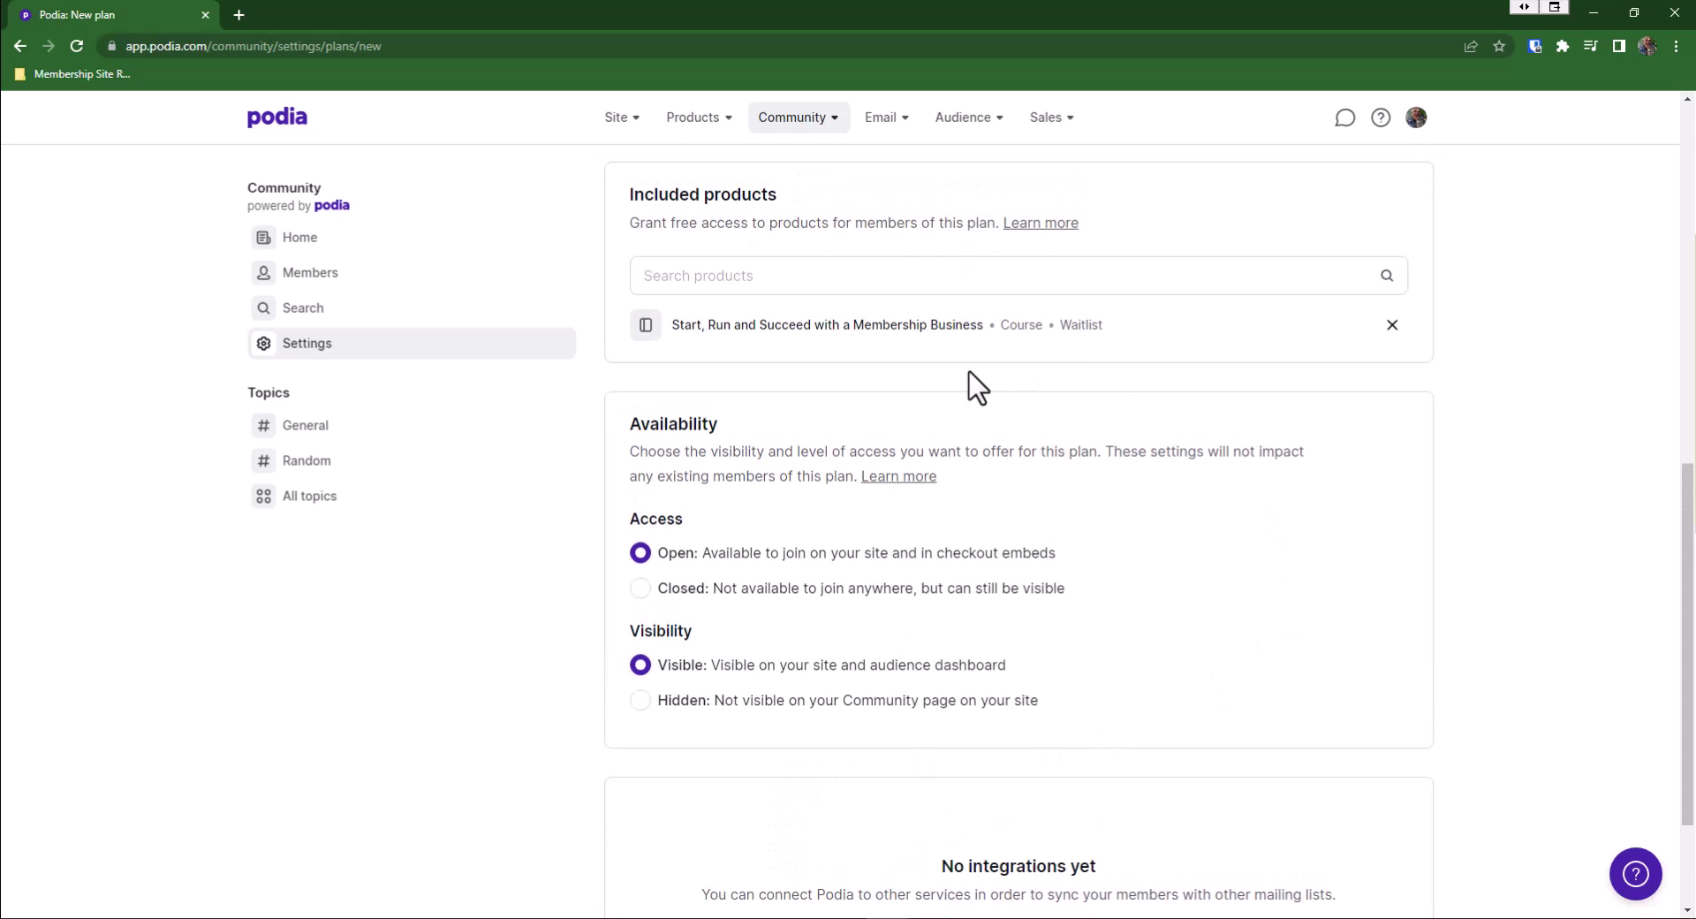
{"action": "scroll", "coordinate": [976, 495], "scroll_direction": "up", "scroll_amount": 1}
{"action": "scroll", "coordinate": [992, 574], "scroll_direction": "down", "scroll_amount": 2}
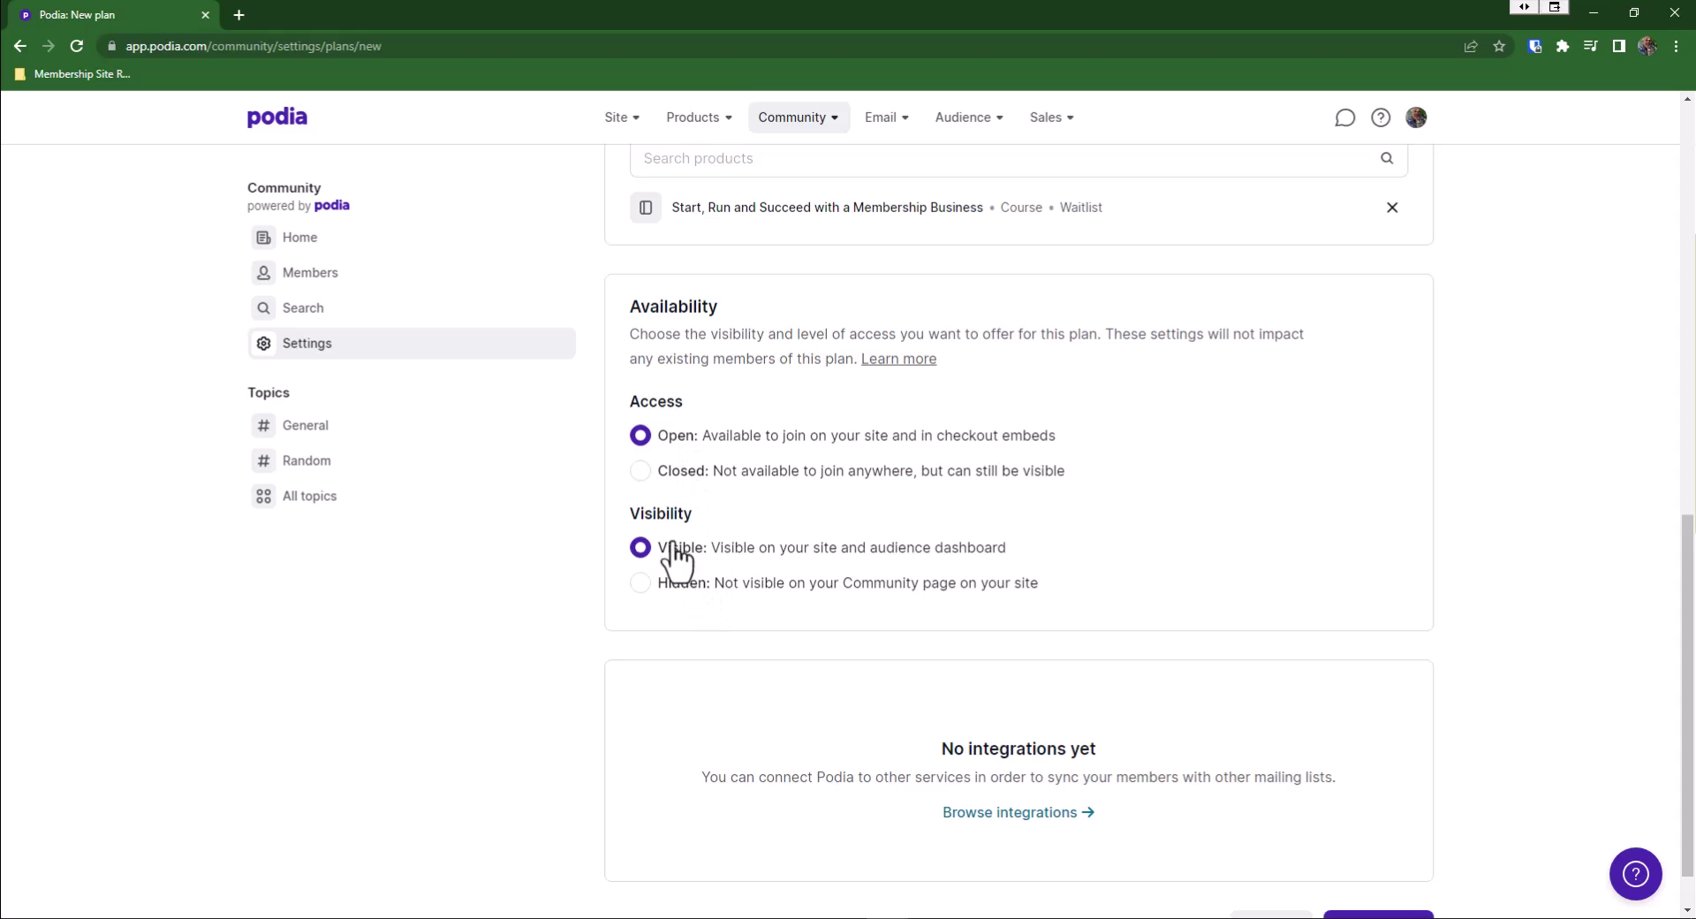
{"action": "scroll", "coordinate": [874, 575], "scroll_direction": "down", "scroll_amount": 1}
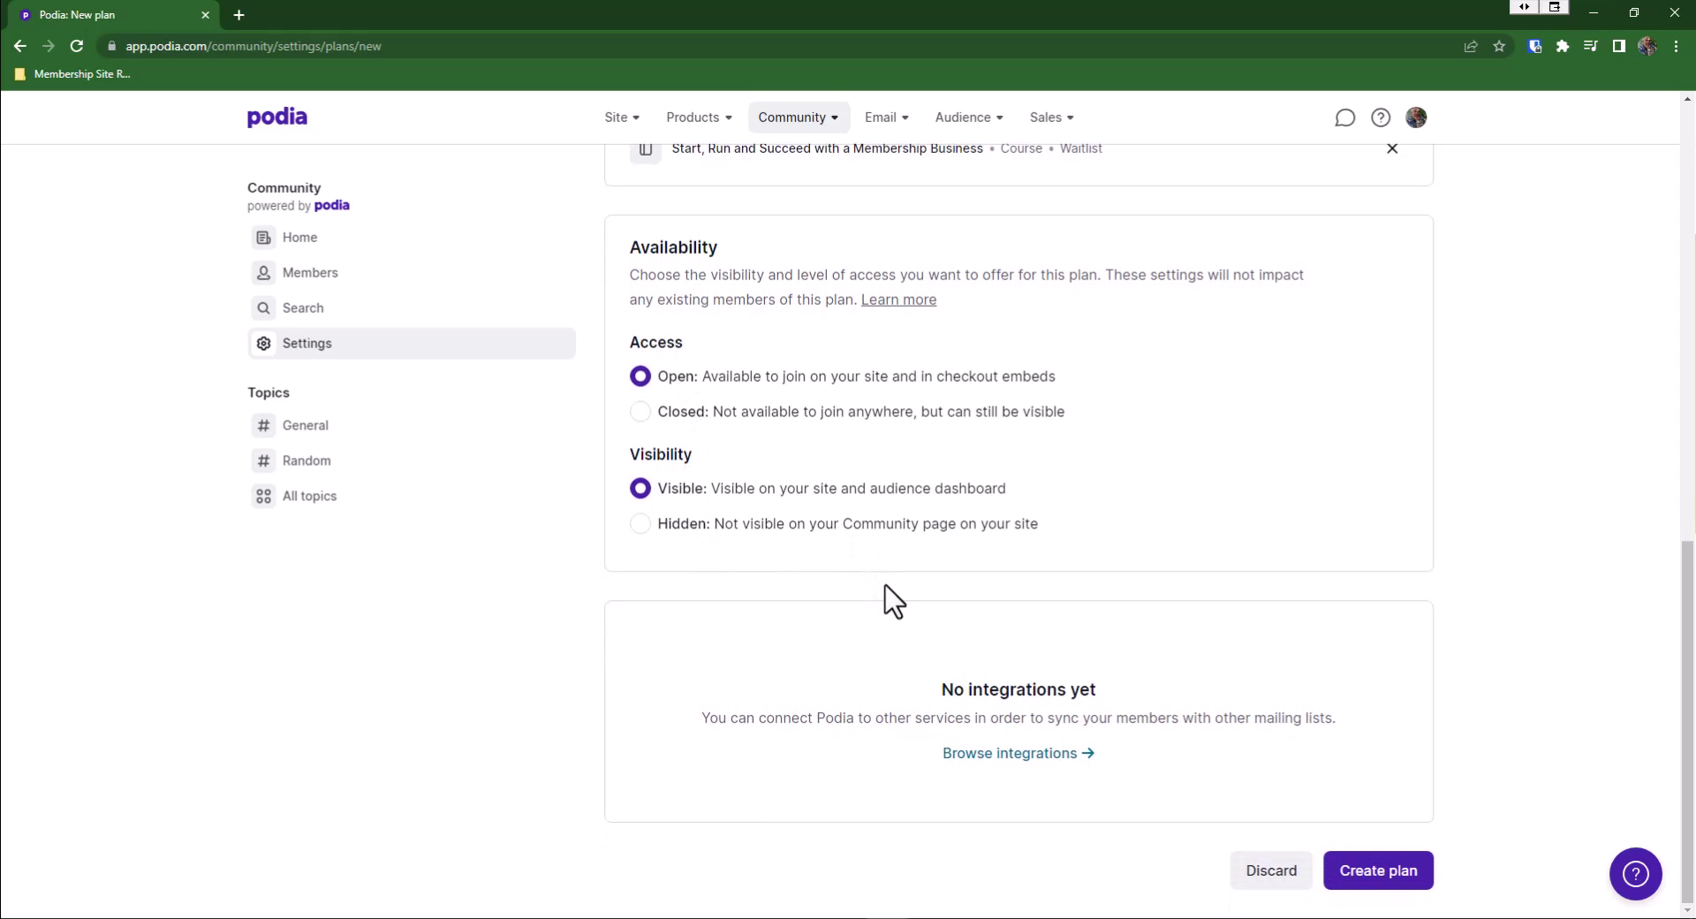
Create the plan and check it is listed under Plans at $49/mo or $490/yr
{"action": "left_click", "coordinate": [1399, 882]}
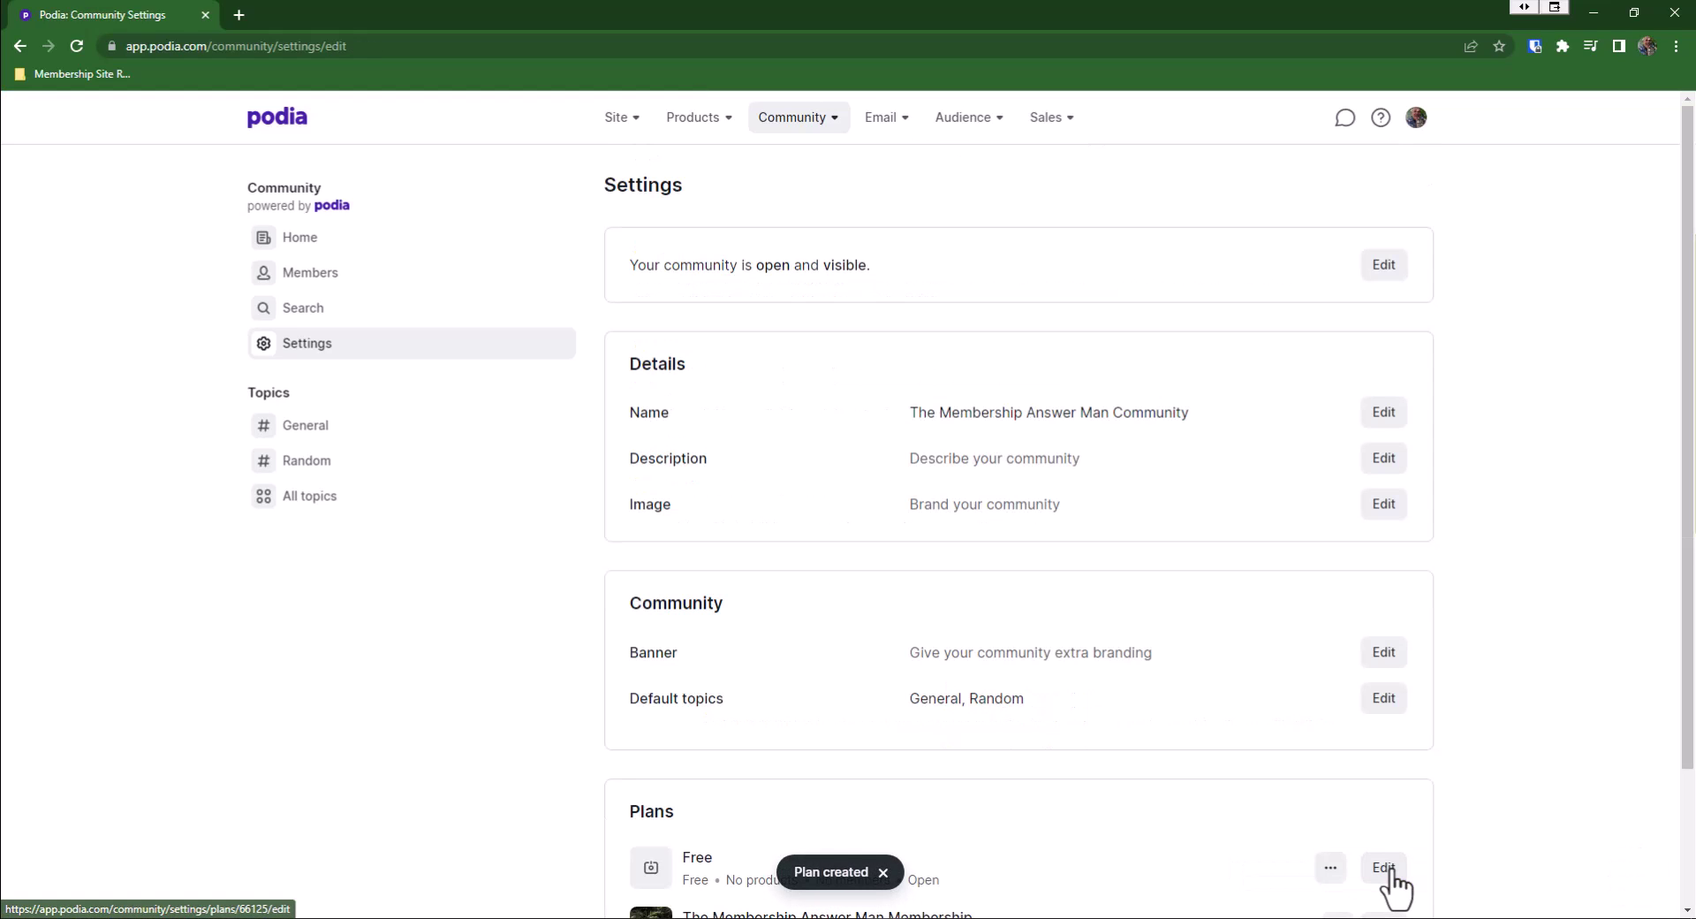
{"action": "scroll", "coordinate": [1290, 804], "scroll_direction": "down", "scroll_amount": 2}
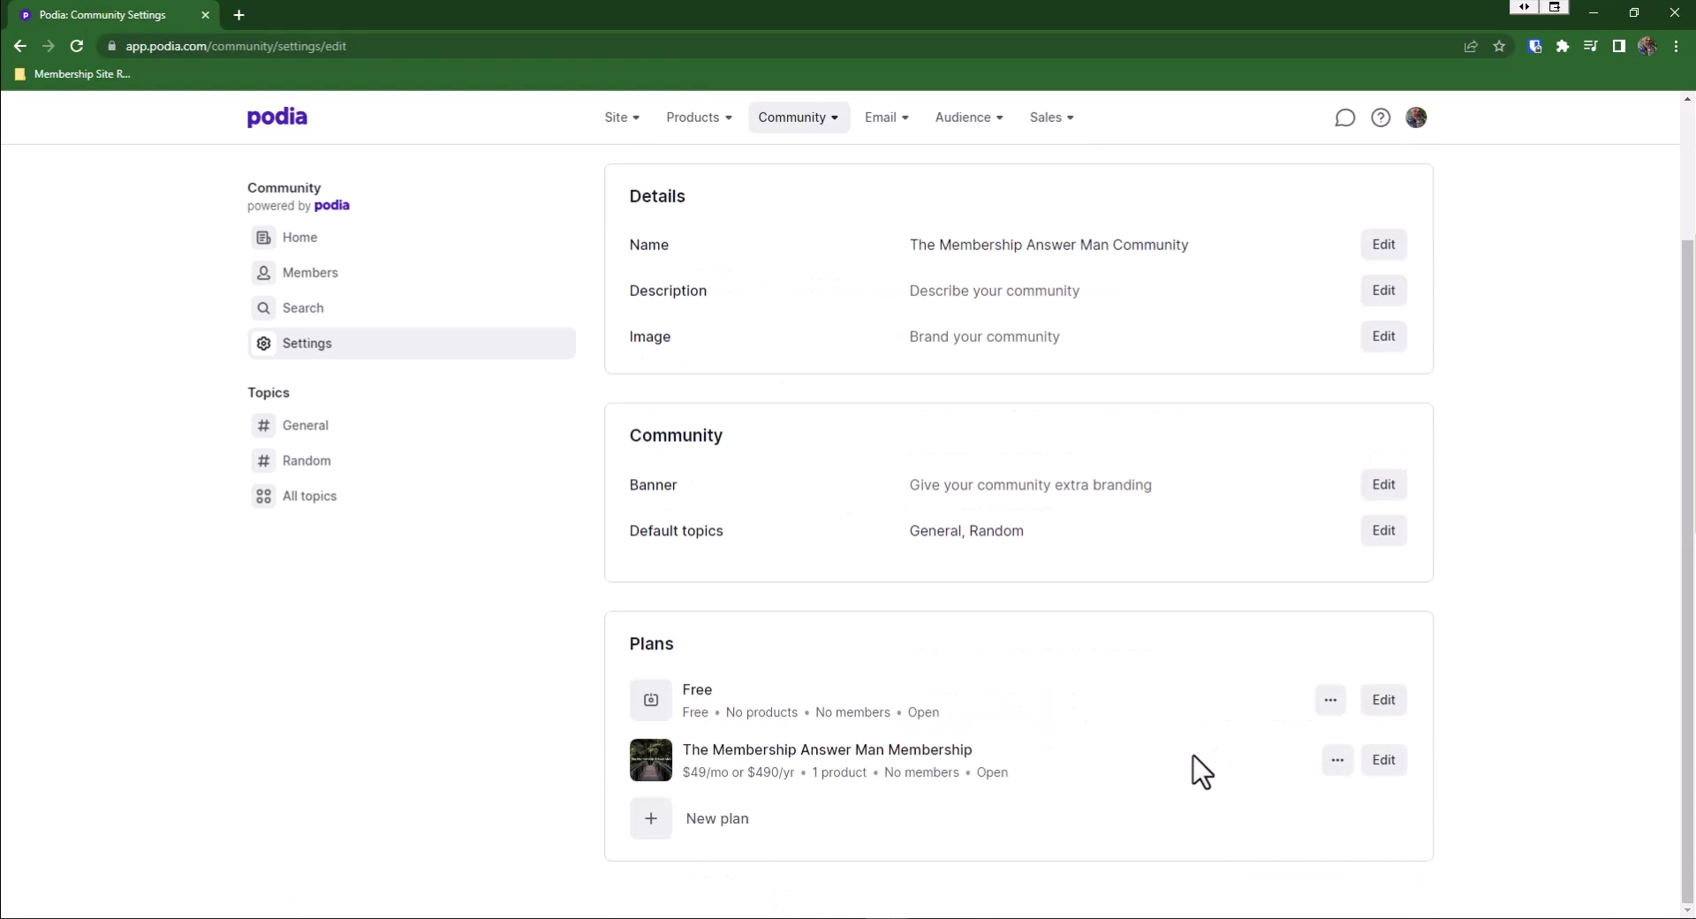